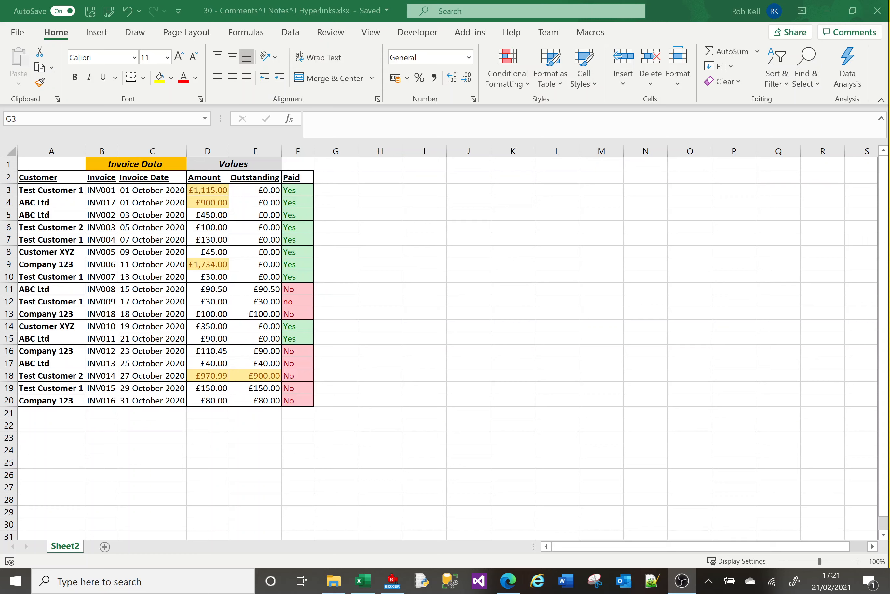
left_click(359, 331)
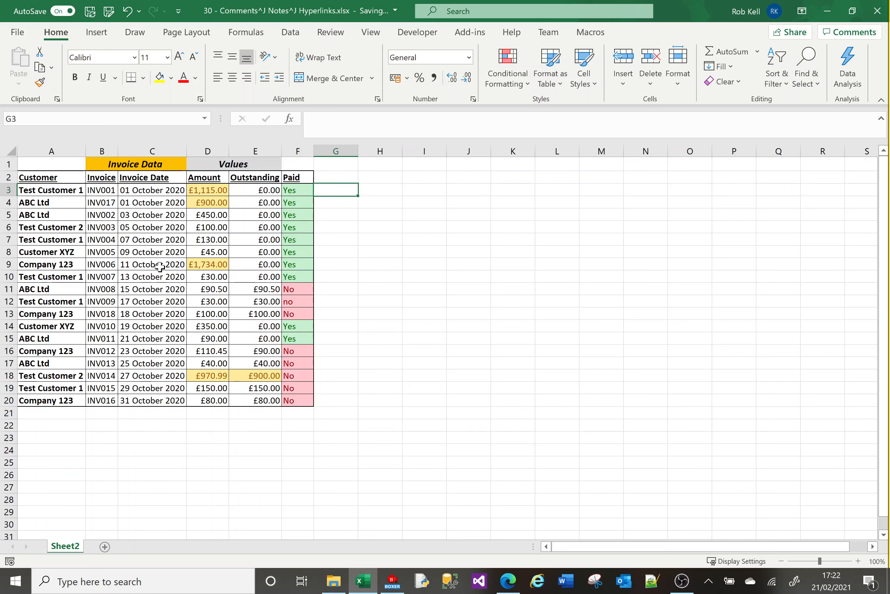
left_click(124, 237)
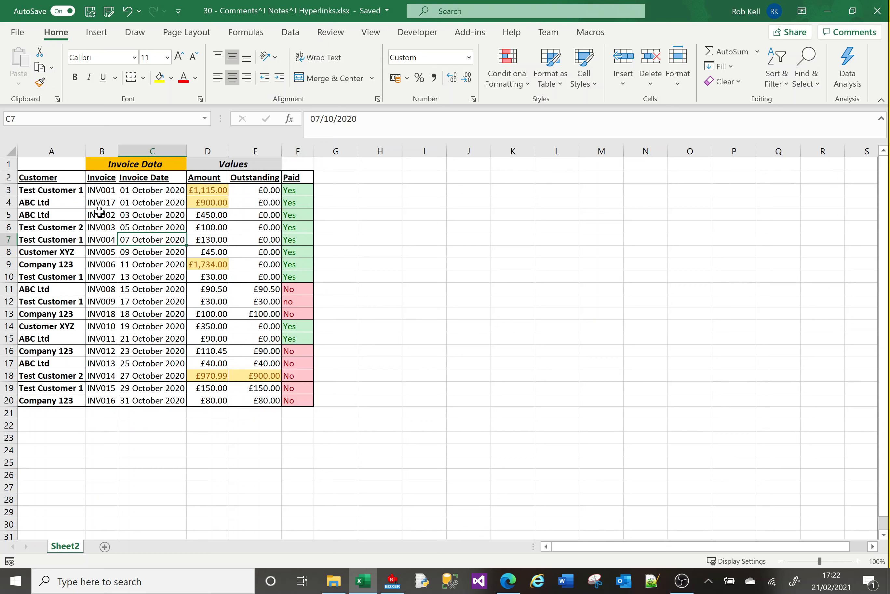
Add a note to cell A1 containing the three lines "Selete *", "from mytable" and "where condition"
left_click(69, 165)
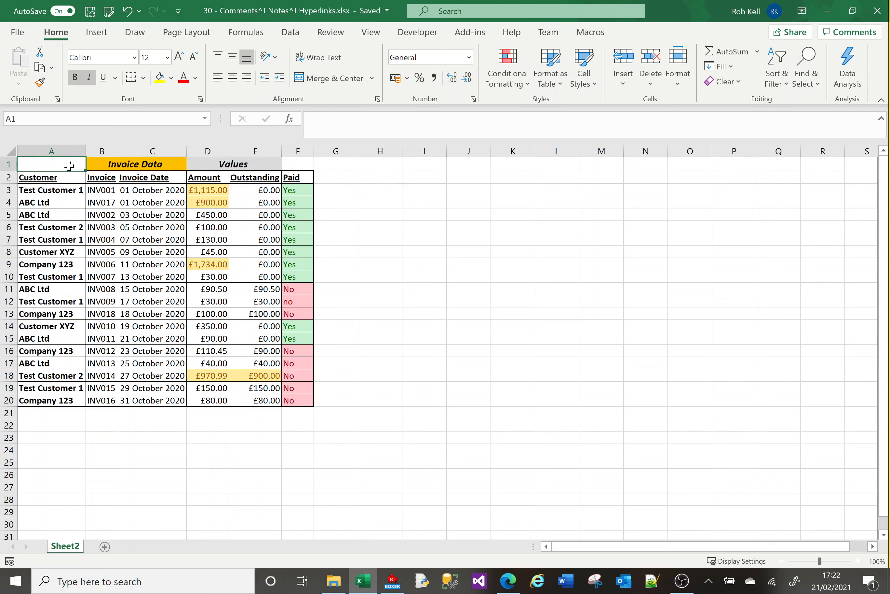
right_click(68, 165)
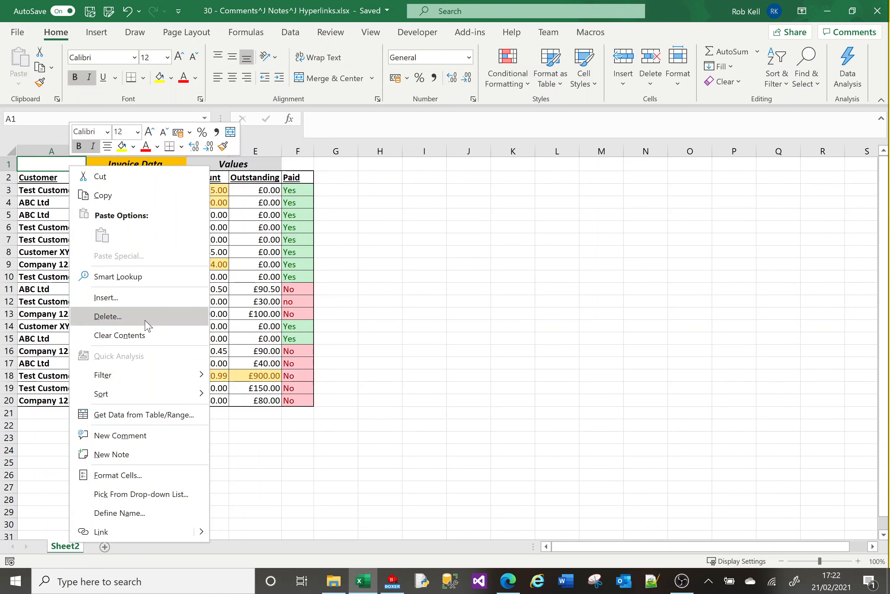
left_click(153, 457)
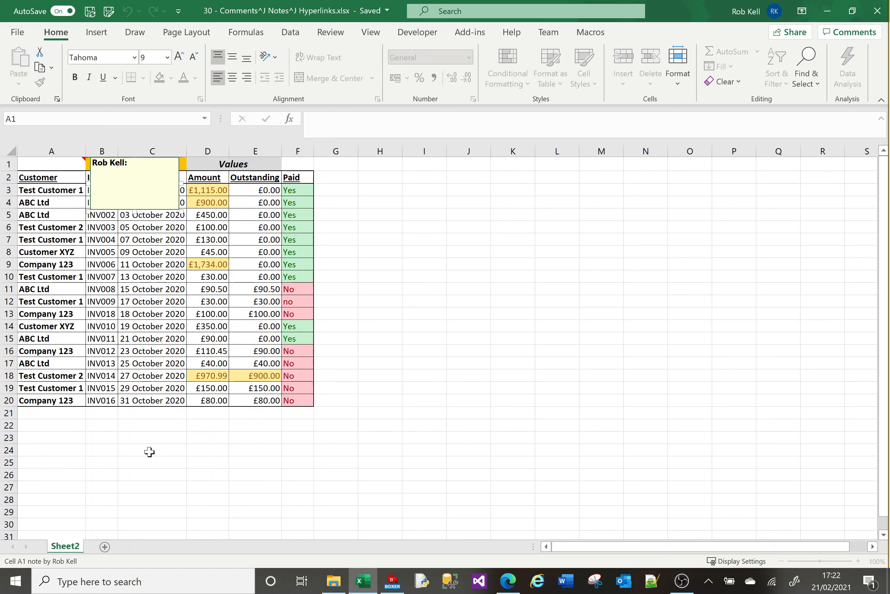
type("Selete *")
key("Return")
type("from mytable")
key("Return")
type("where condition")
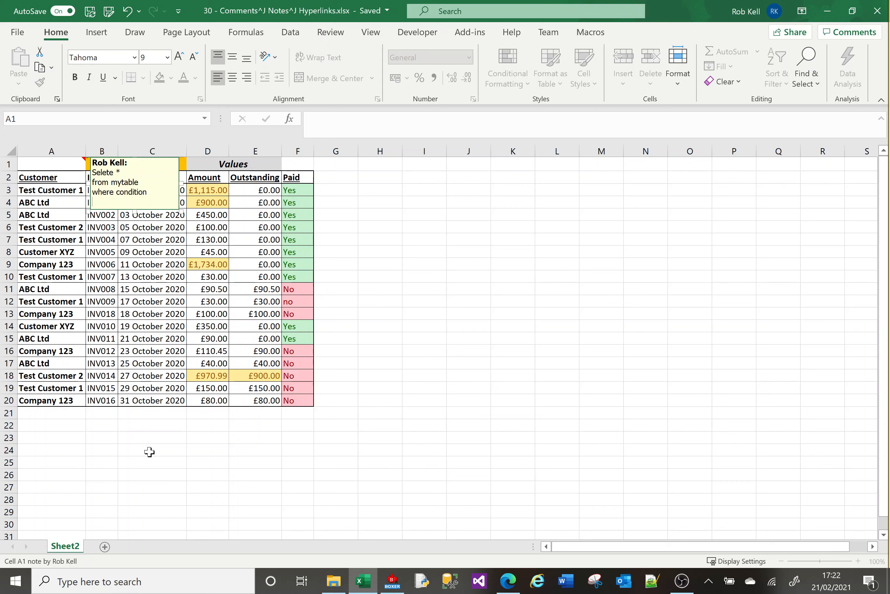
key("Return")
key("Return")
key("Up")
key("Up")
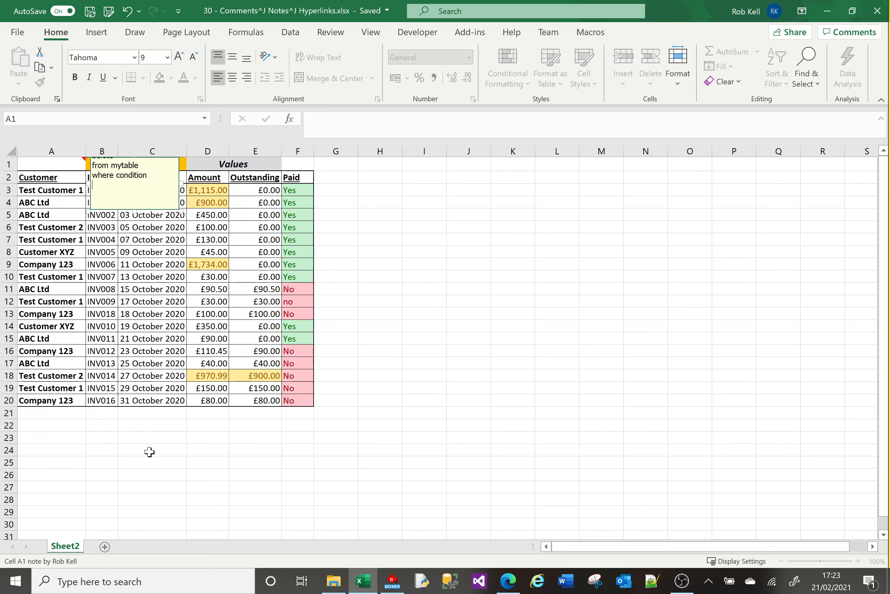
key("Up")
key("Up")
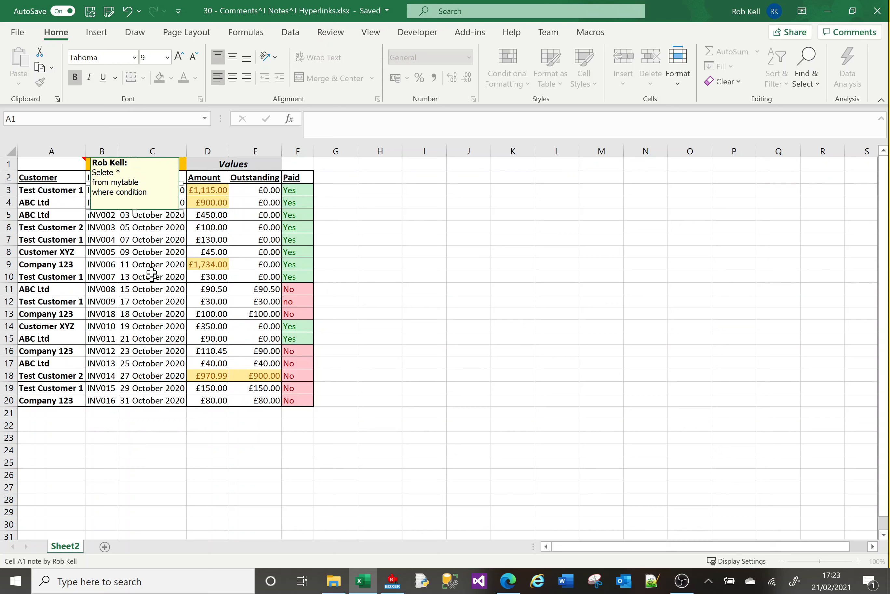
left_click(460, 291)
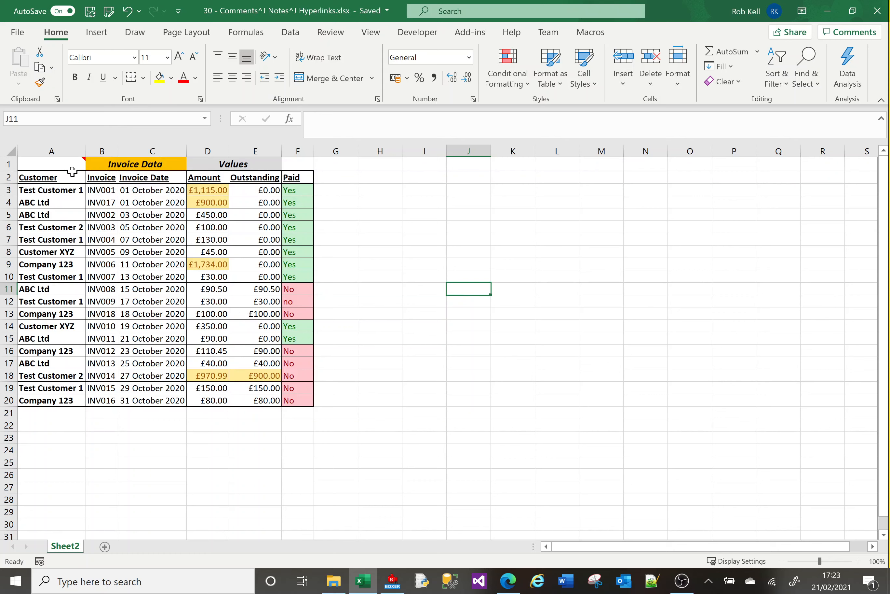
Extend the note on cell A1 with the lines "A lot of data", "here" and "here", separated by blank lines
mouse_move(66, 167)
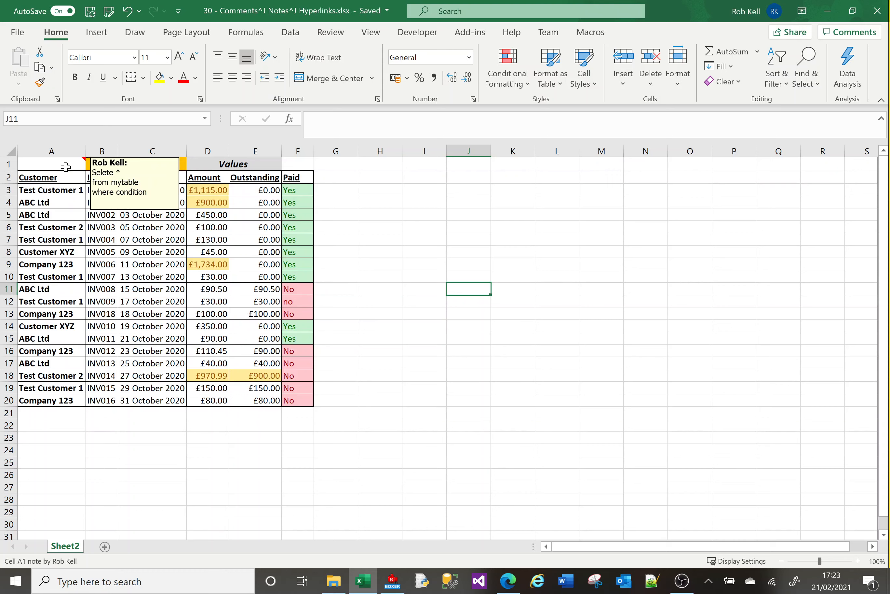
right_click(65, 166)
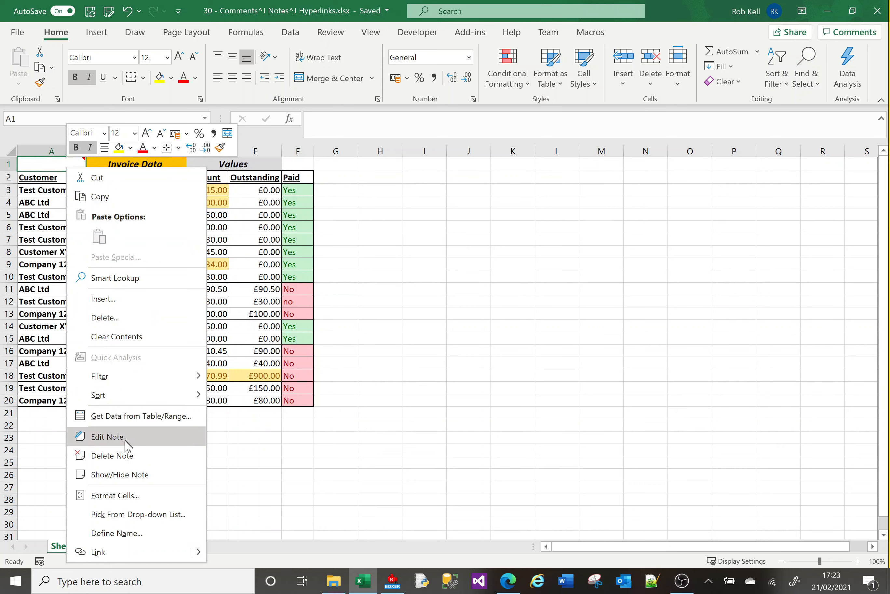
left_click(126, 445)
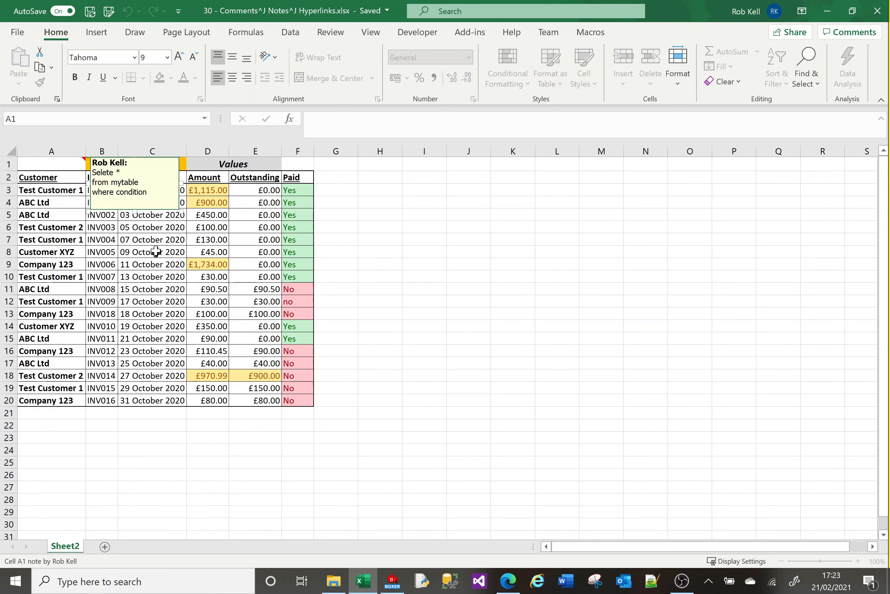
key("Return")
key("Return")
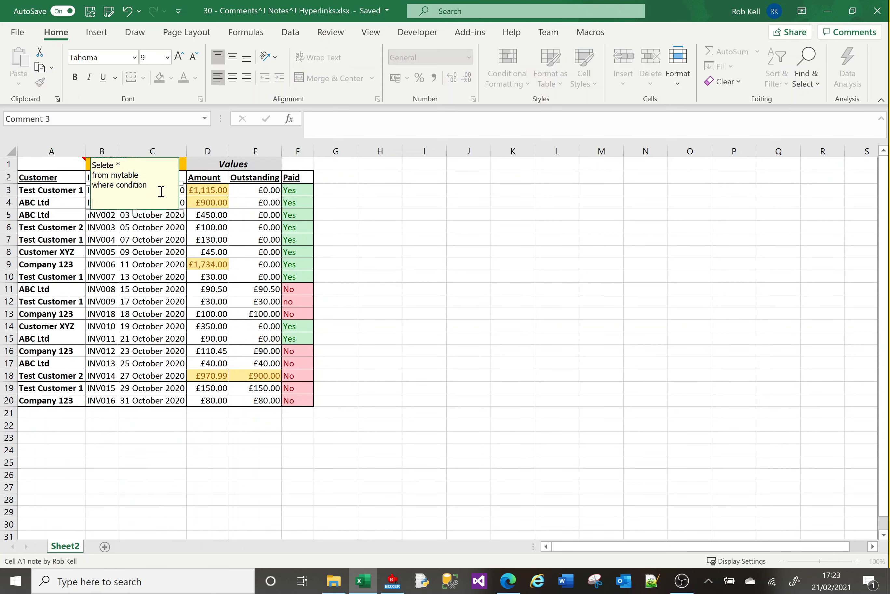
type("Al")
type(" lot of data")
key("Return")
key("Return")
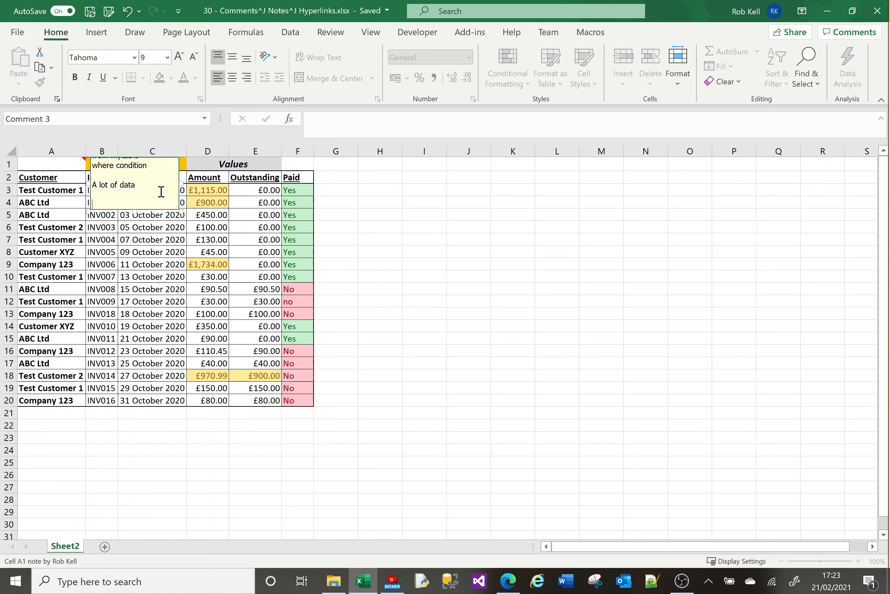
type("here")
key("Return")
key("Return")
type("There")
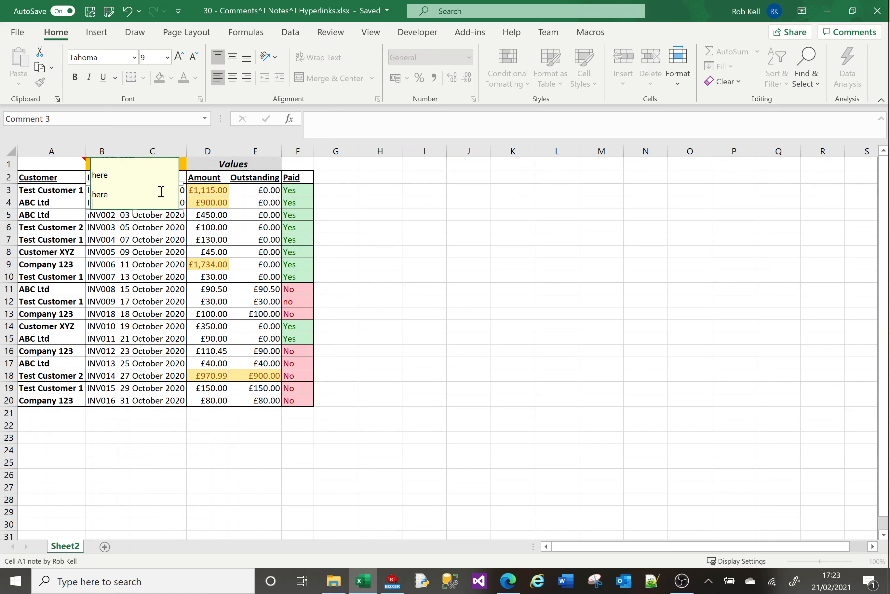
left_click(150, 315)
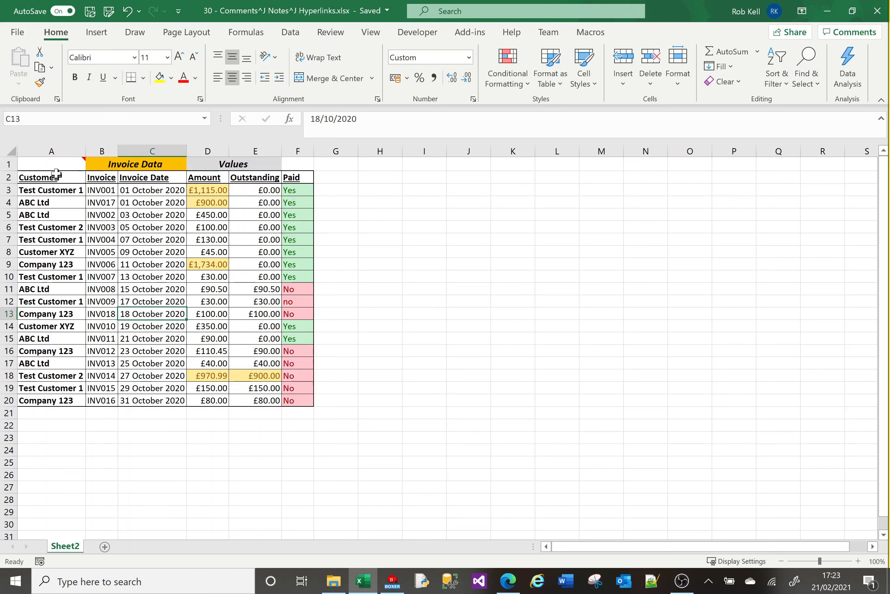
Enlarge the note box on cell A1 down to about row 10 and into column D so all its text fits
mouse_move(55, 166)
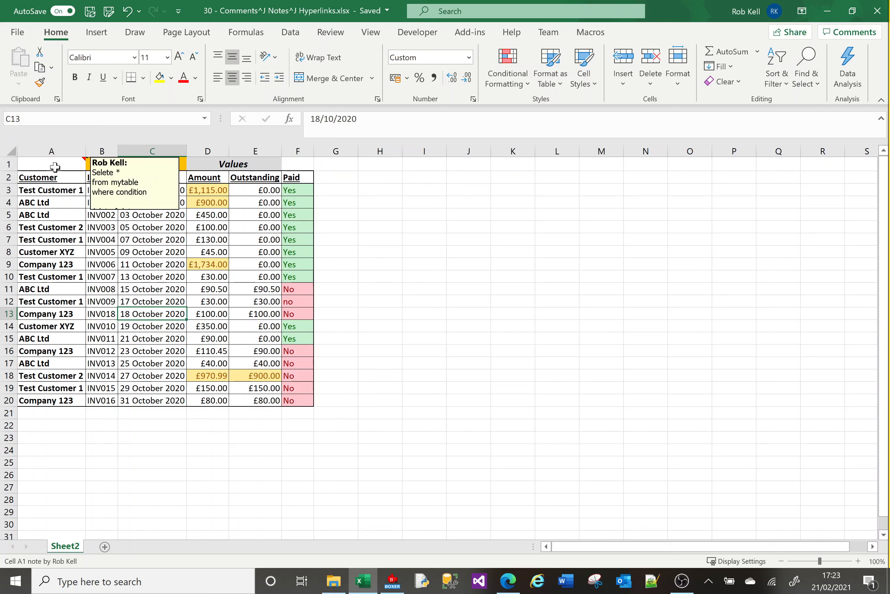
right_click(55, 166)
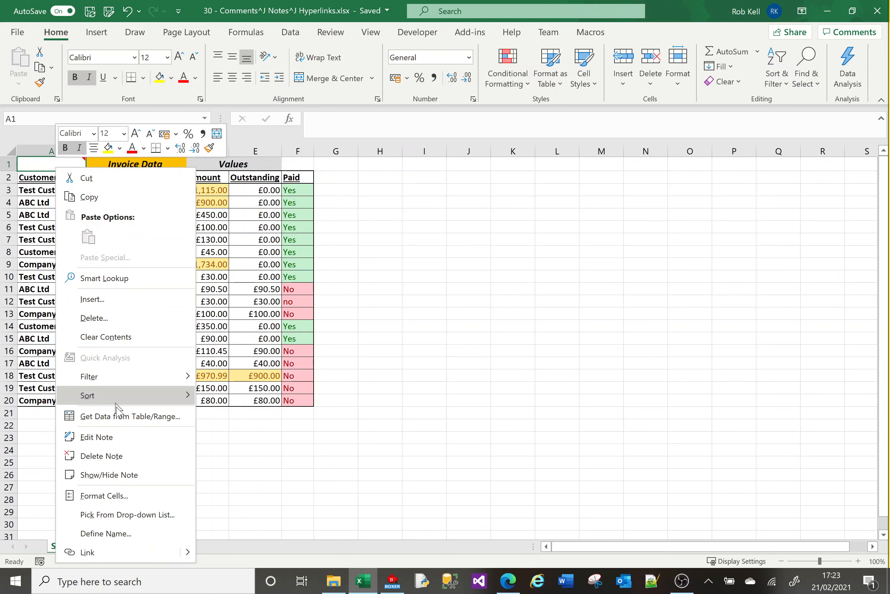
left_click(117, 440)
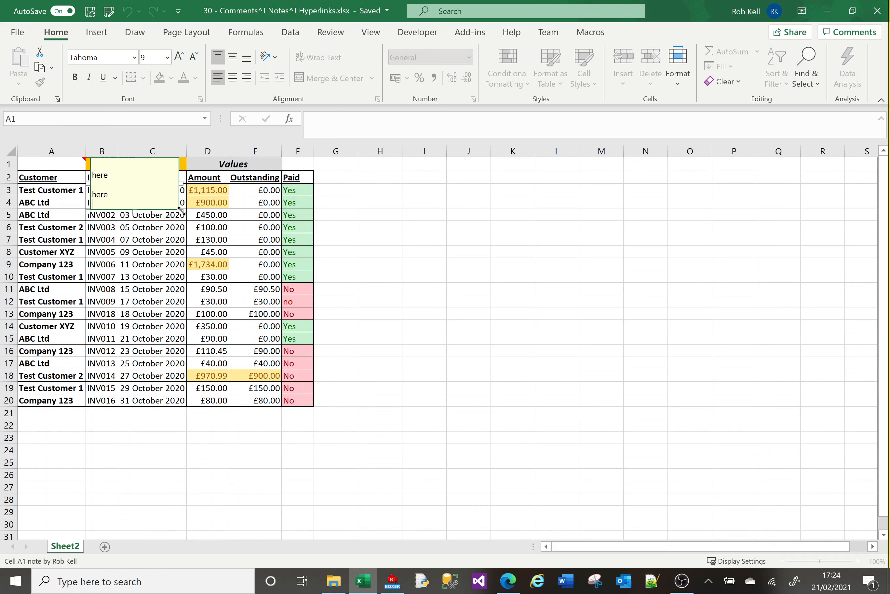
left_click_drag(181, 210, 212, 283)
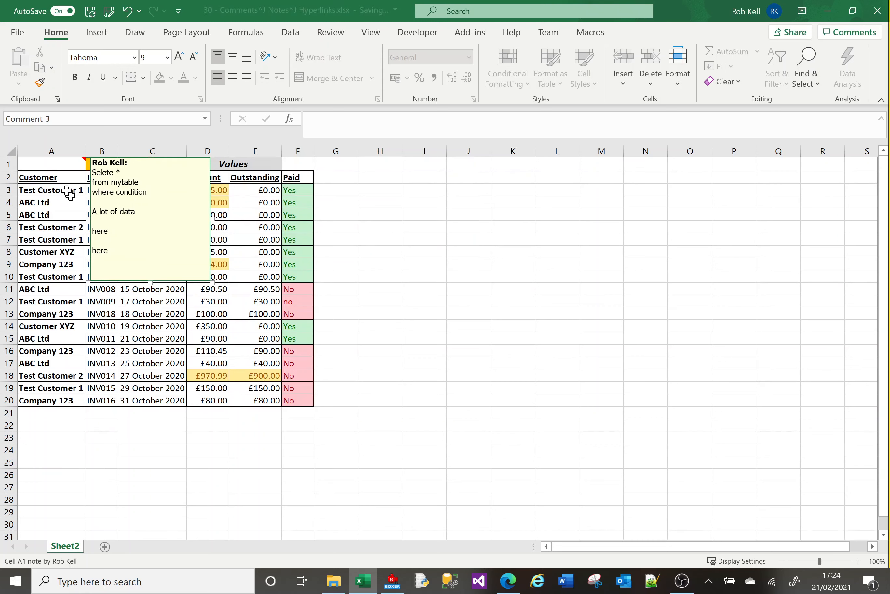
Set the note on cell A1 to stay permanently displayed on the sheet
left_click(54, 168)
right_click(56, 169)
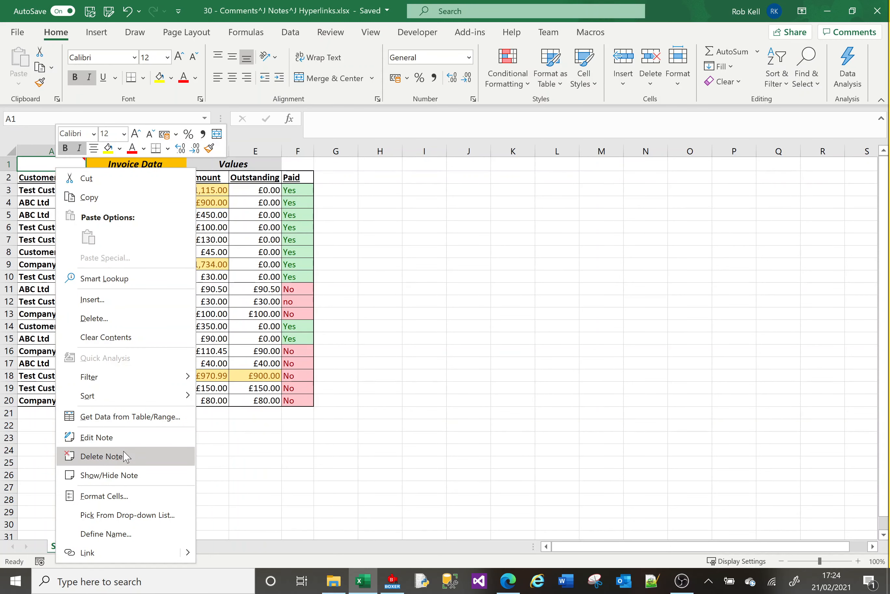
left_click(132, 477)
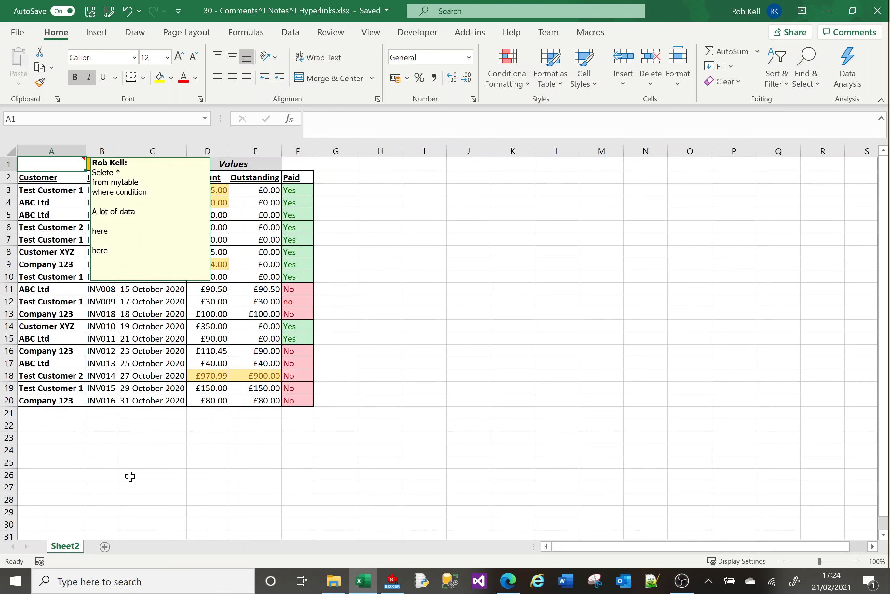
left_click(195, 463)
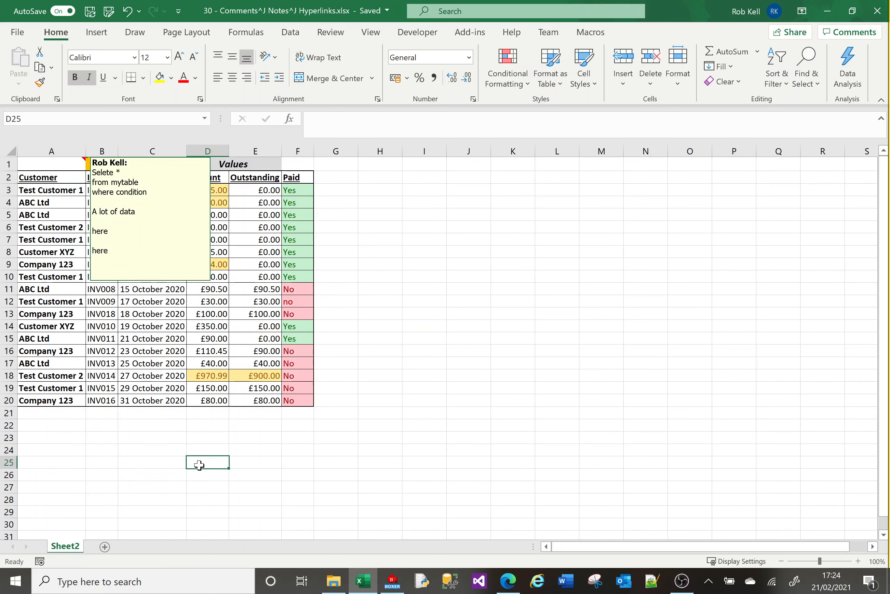
left_click(447, 331)
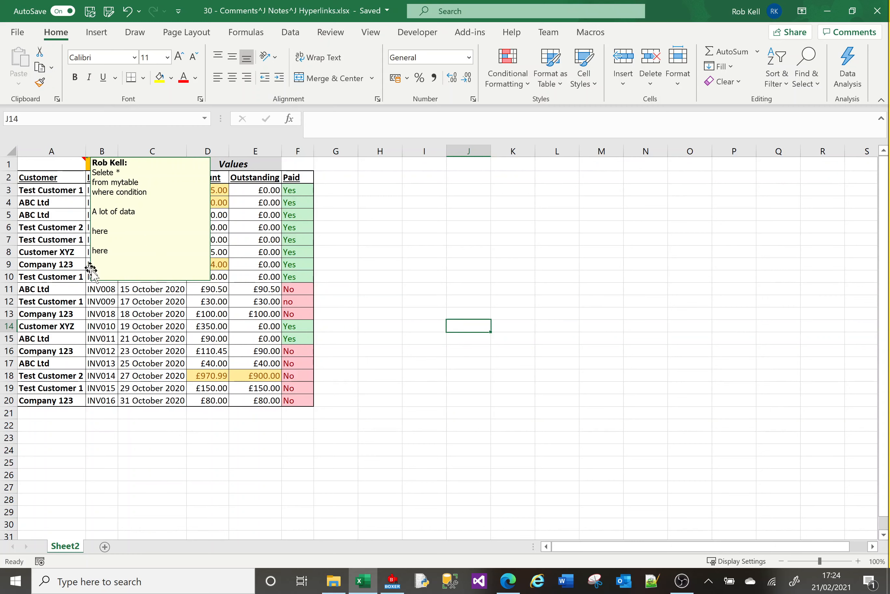
Add the line "amendments" at the end of the displayed note on cell A1
left_click(146, 258)
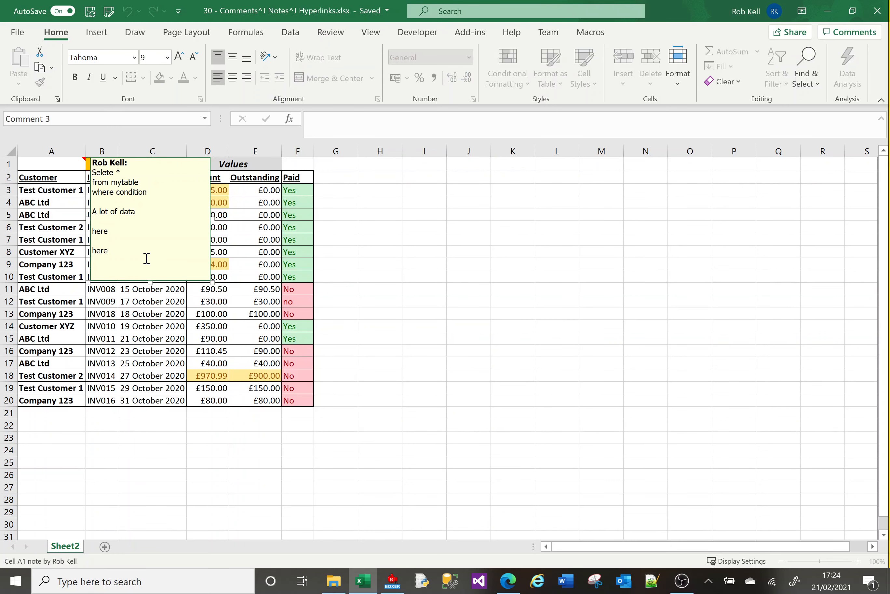
key("Return")
type("amendments")
left_click(224, 362)
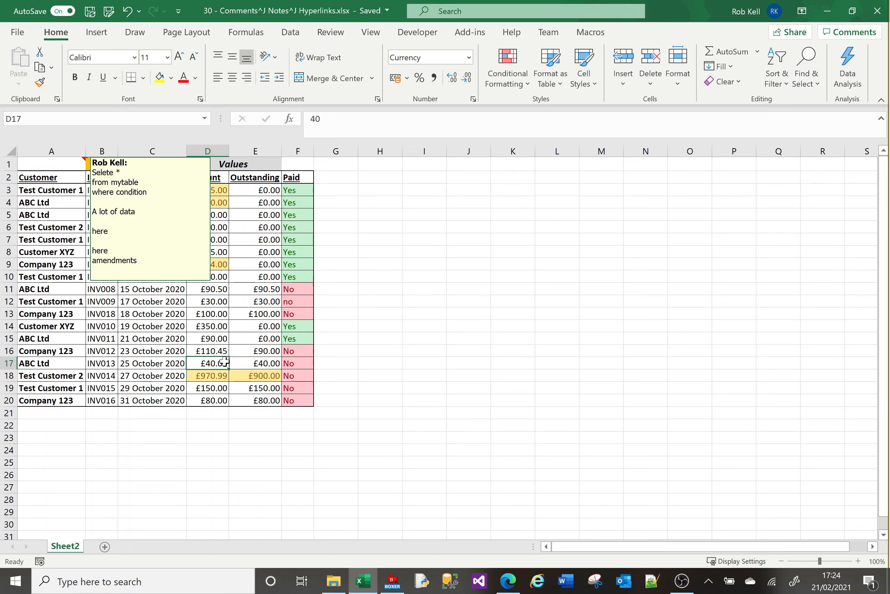
Hide the note on cell A1 so it only displays when pointed at
left_click(51, 161)
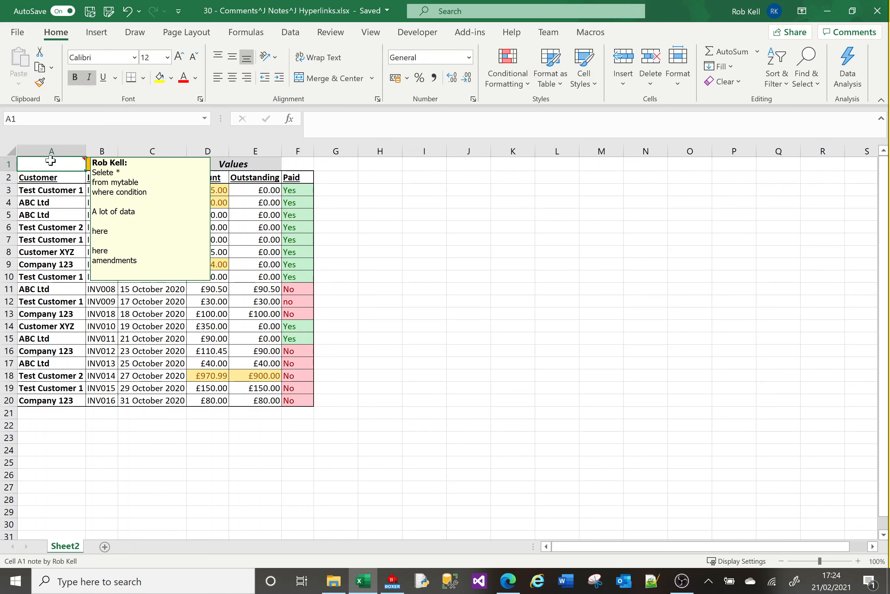
right_click(58, 163)
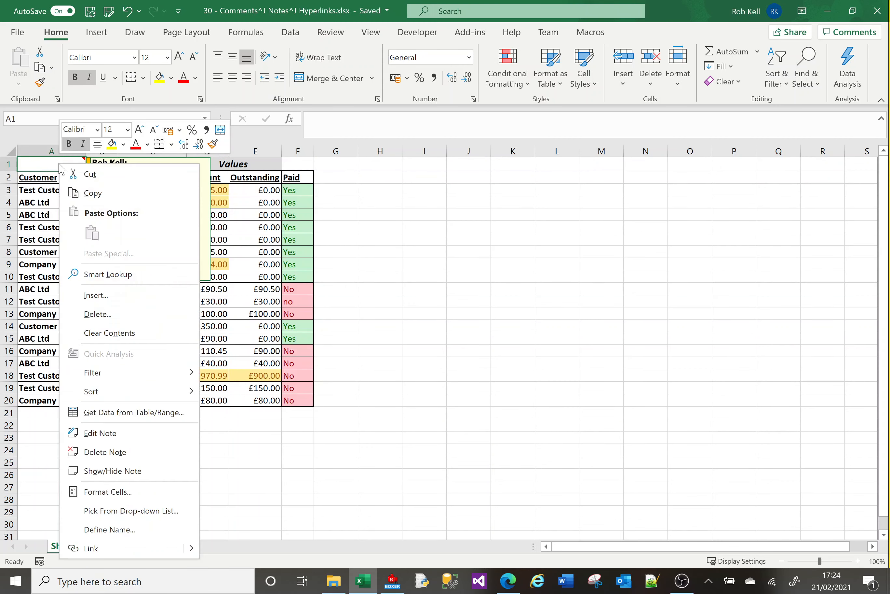
left_click(131, 471)
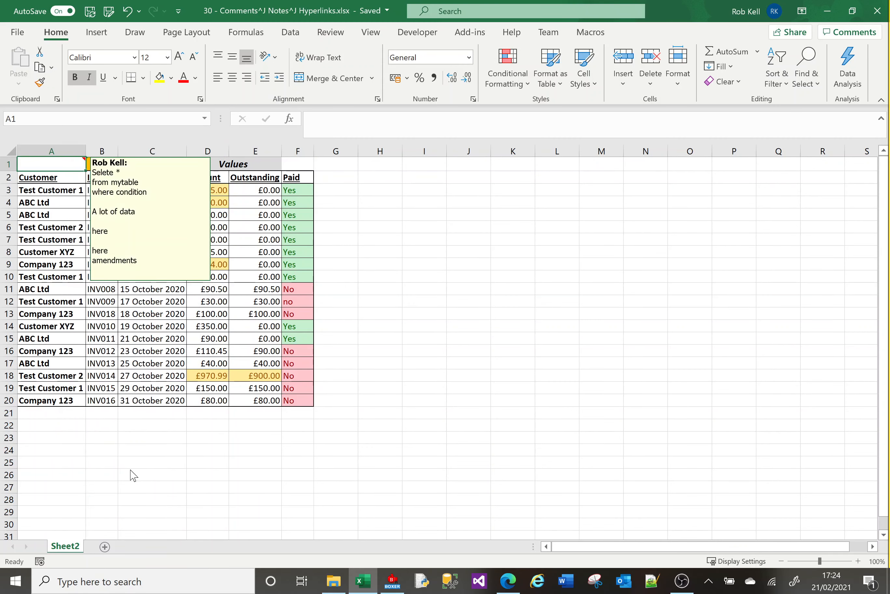
left_click(130, 470)
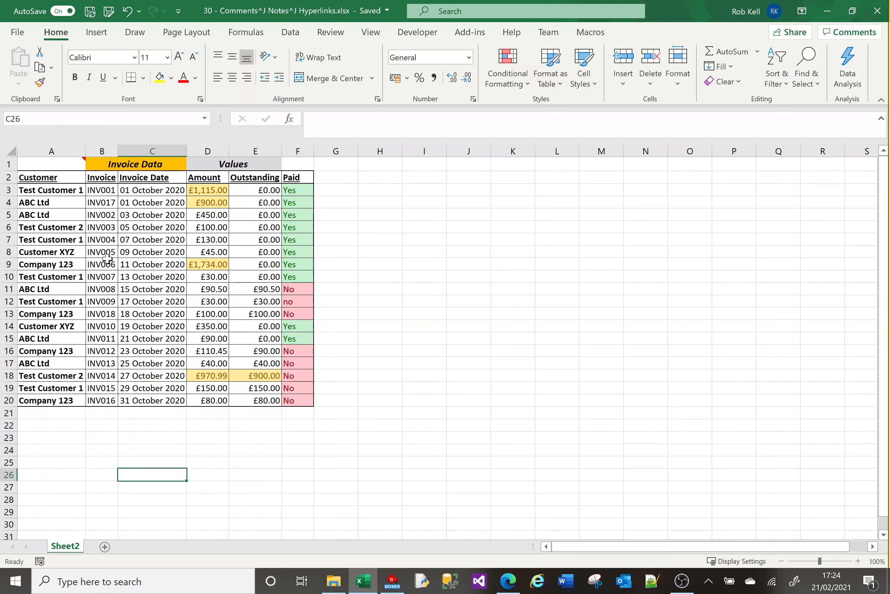
mouse_move(65, 169)
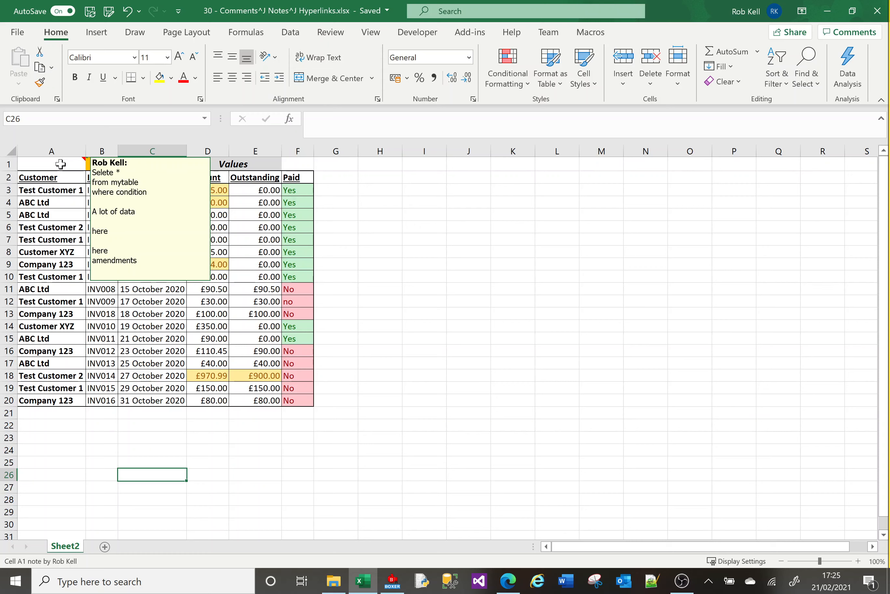
left_click(253, 269)
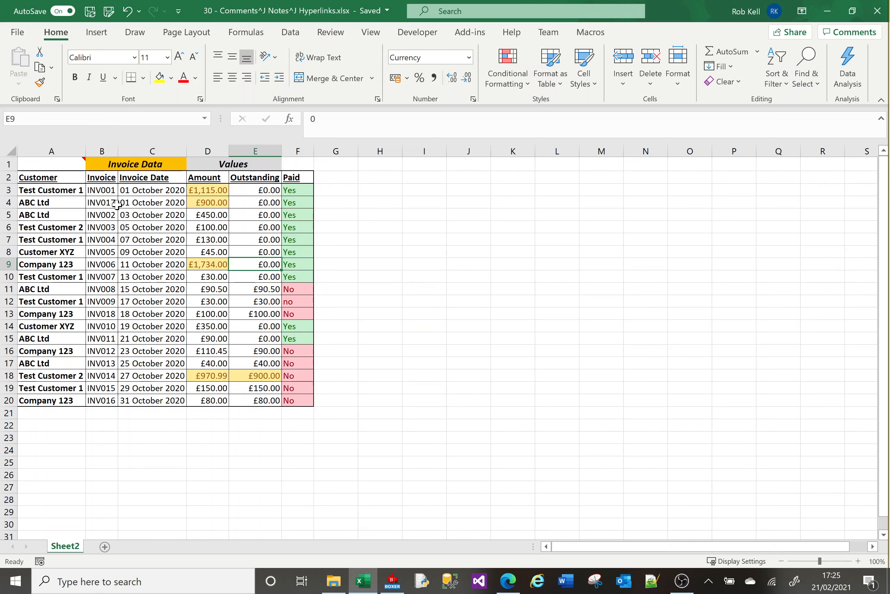
Add a comment to cell A2 reading "Got this data from somewhere. What do you think?" and post it
left_click(71, 180)
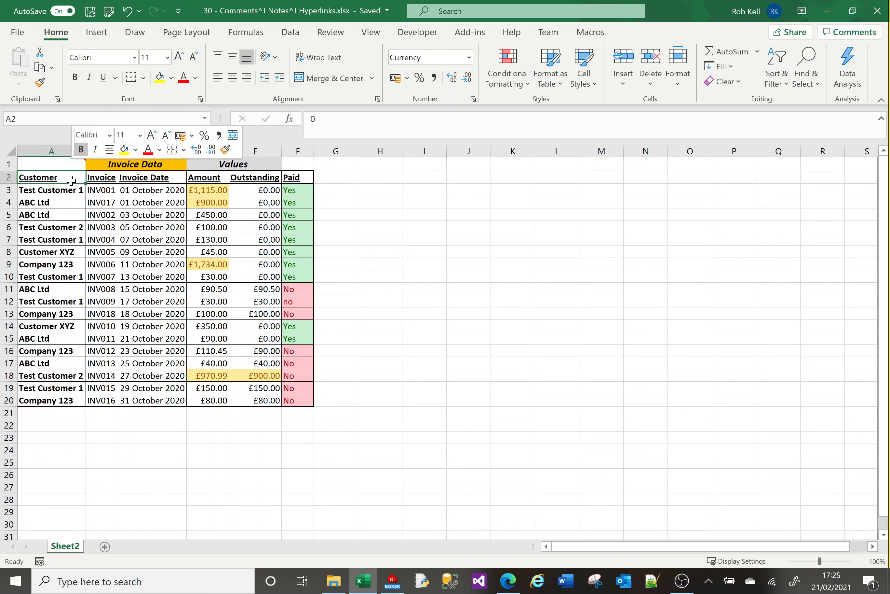
right_click(70, 180)
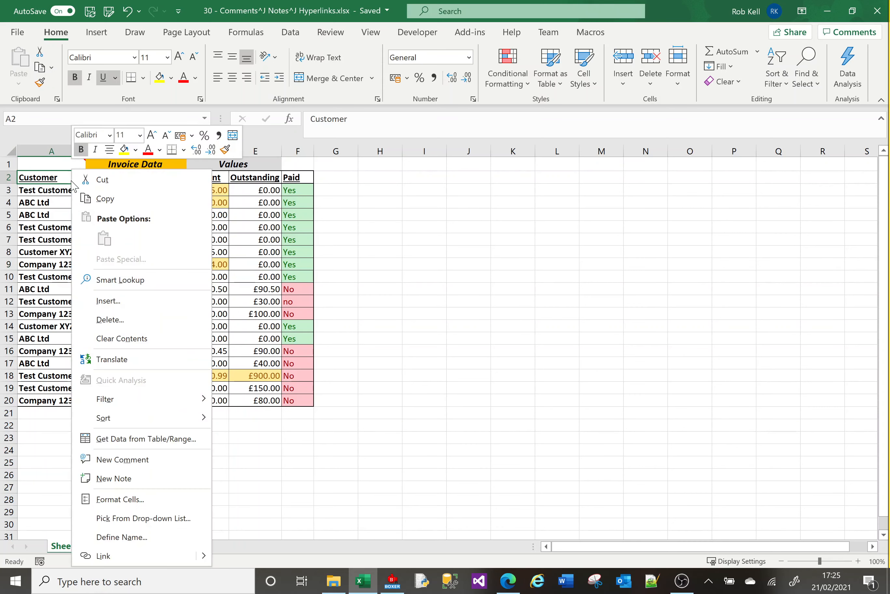
left_click(160, 459)
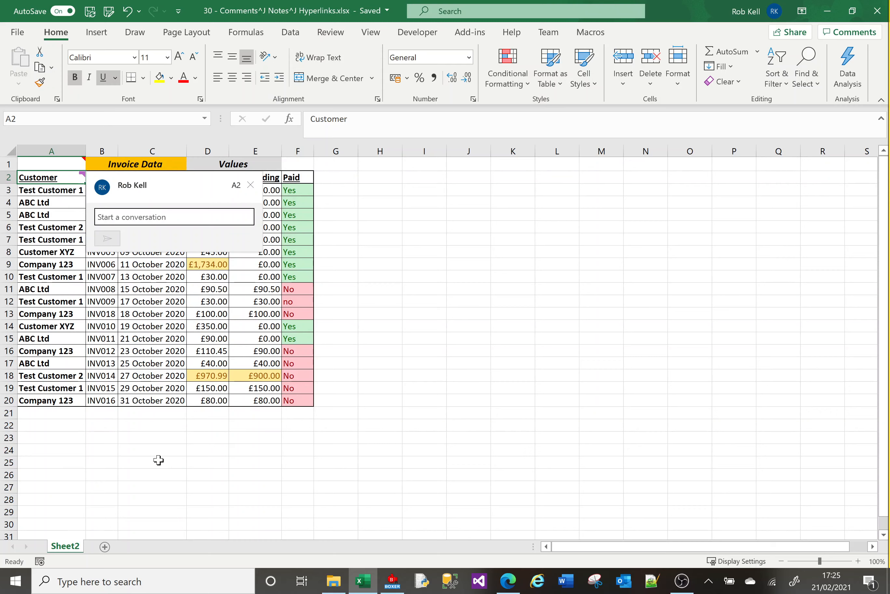
type("Got thi")
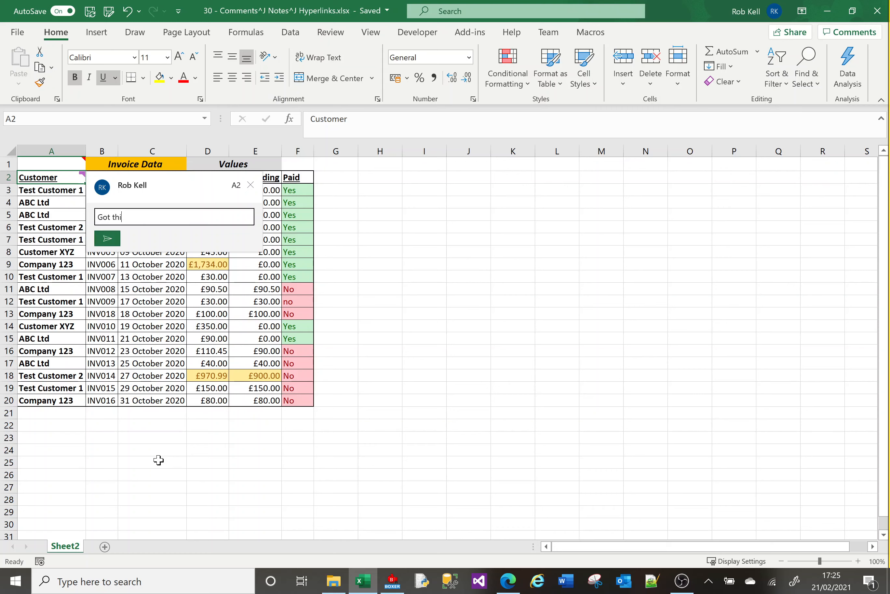
type("s data from somewhere. What do you think.")
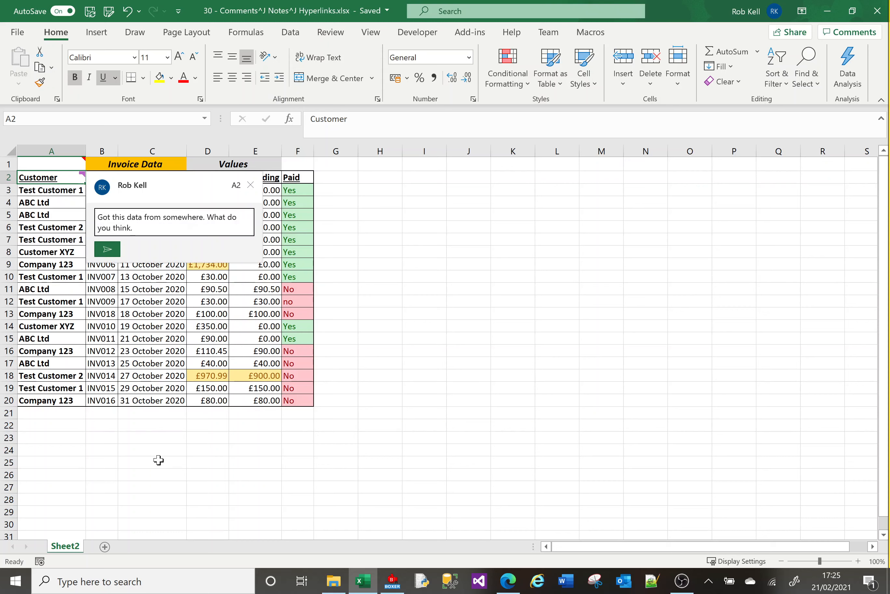
key("BackSpace")
type("?")
left_click(110, 249)
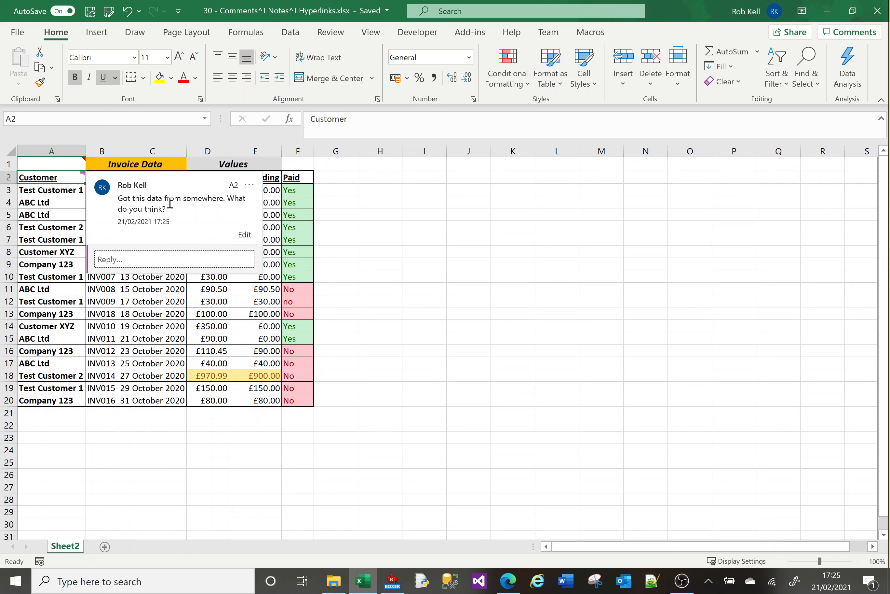
Examine the posted comment on cell A2 and the reply and delete commands available for it
left_click(99, 339)
mouse_move(80, 179)
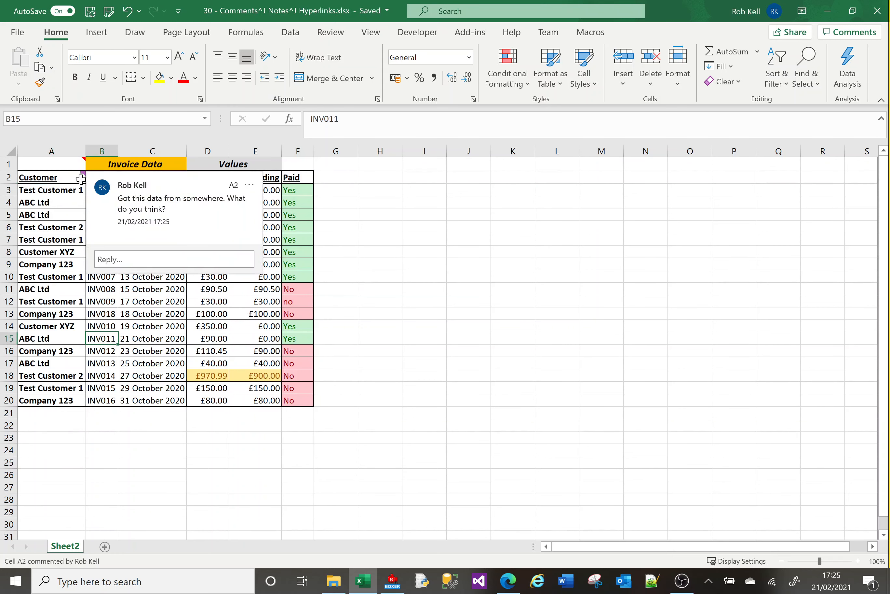
left_click(60, 254)
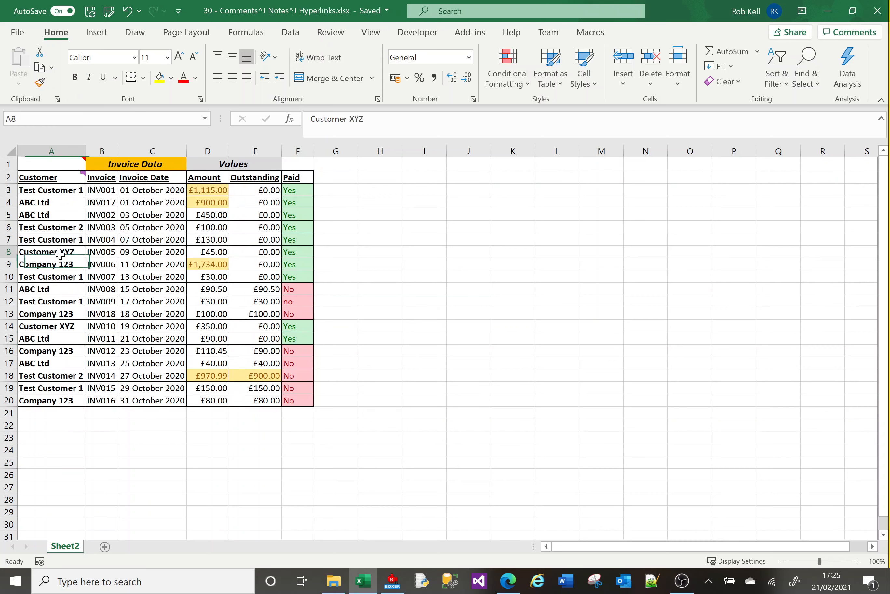
mouse_move(79, 177)
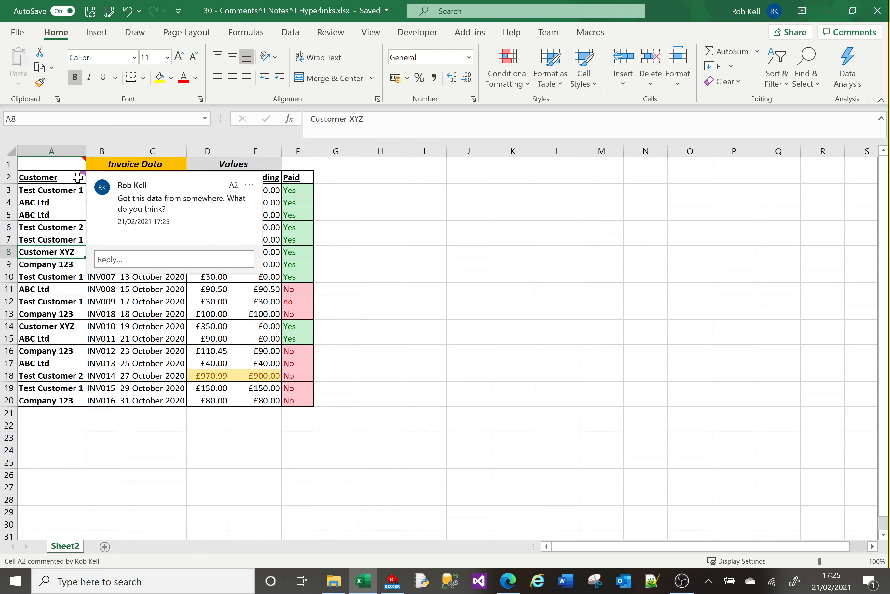
right_click(78, 179)
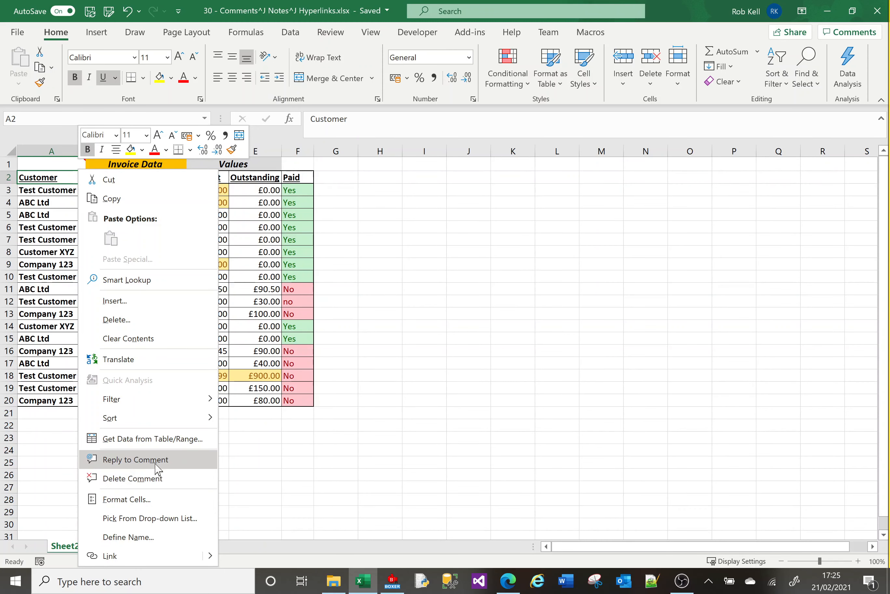
key("Escape")
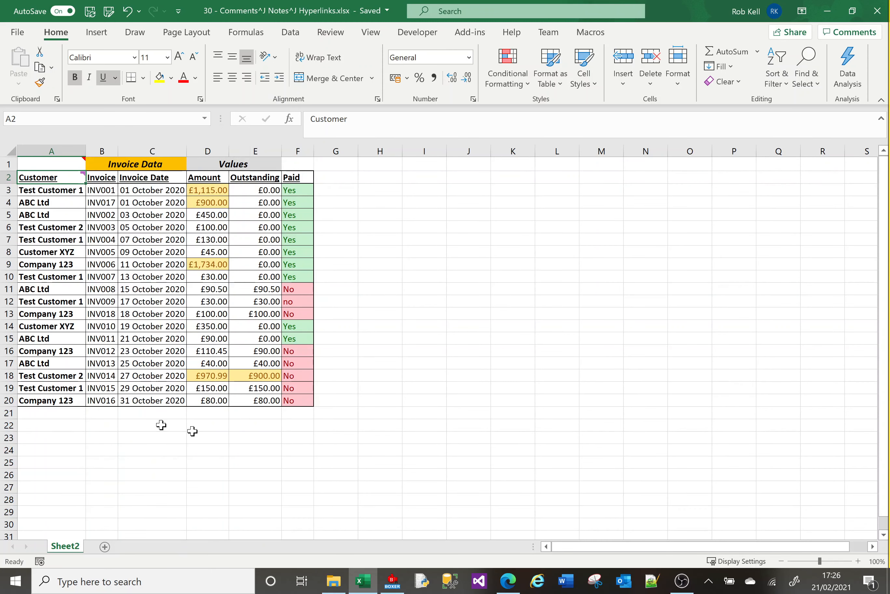
right_click(62, 177)
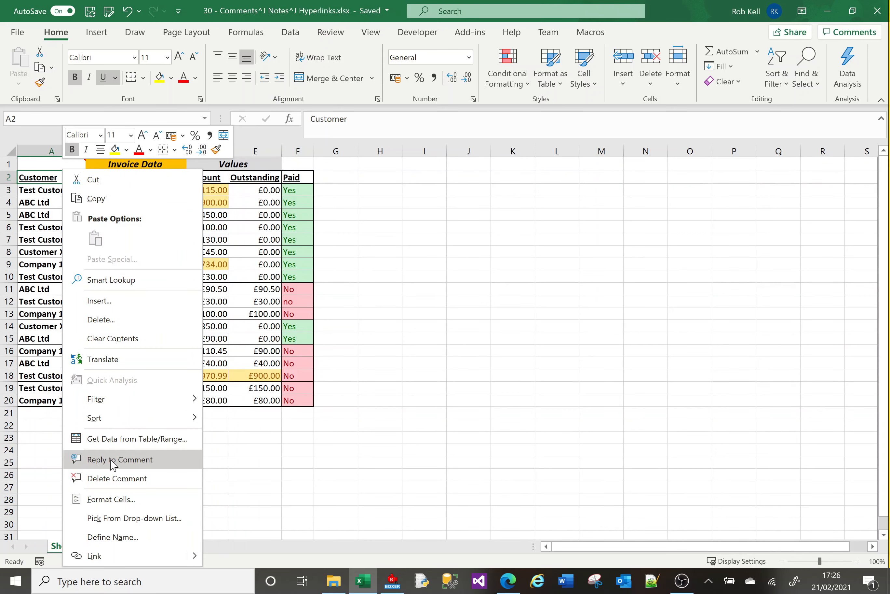
key("Escape")
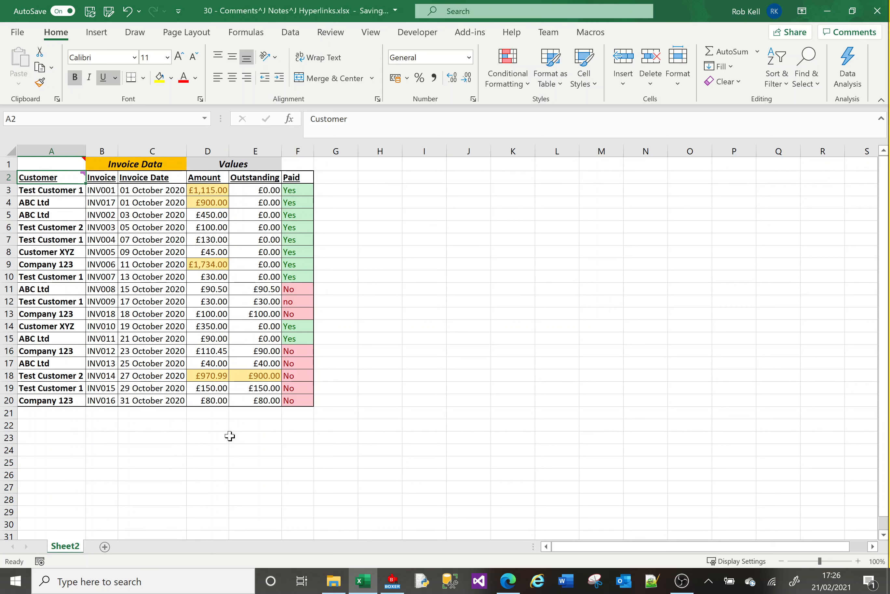
right_click(67, 177)
right_click(69, 178)
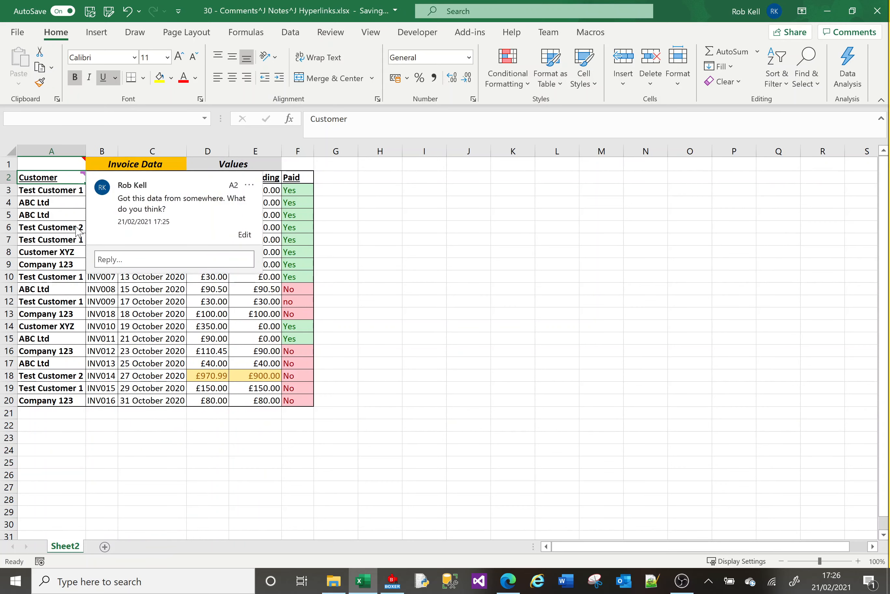
right_click(67, 175)
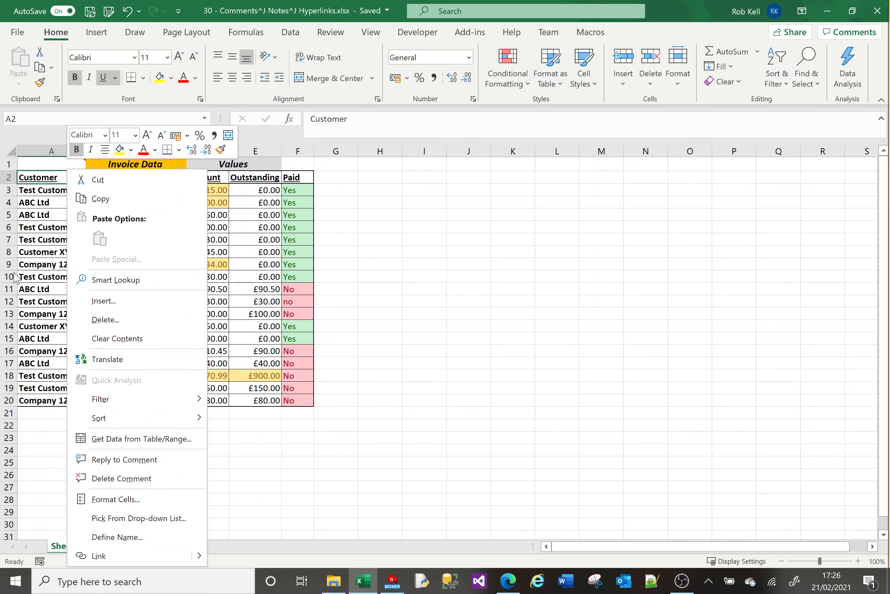
key("Escape")
Post the reply "A reply" to the comment on cell A2
mouse_move(63, 177)
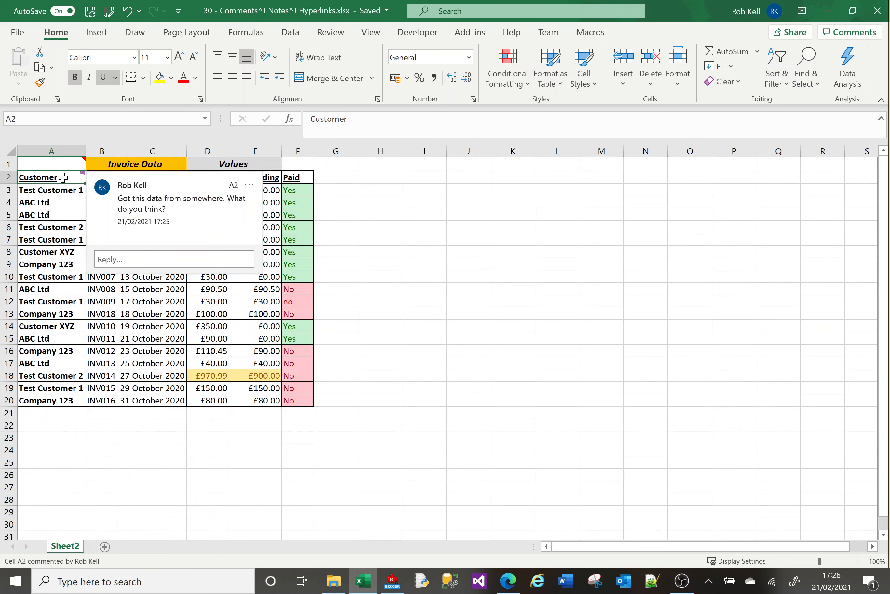
left_click(146, 263)
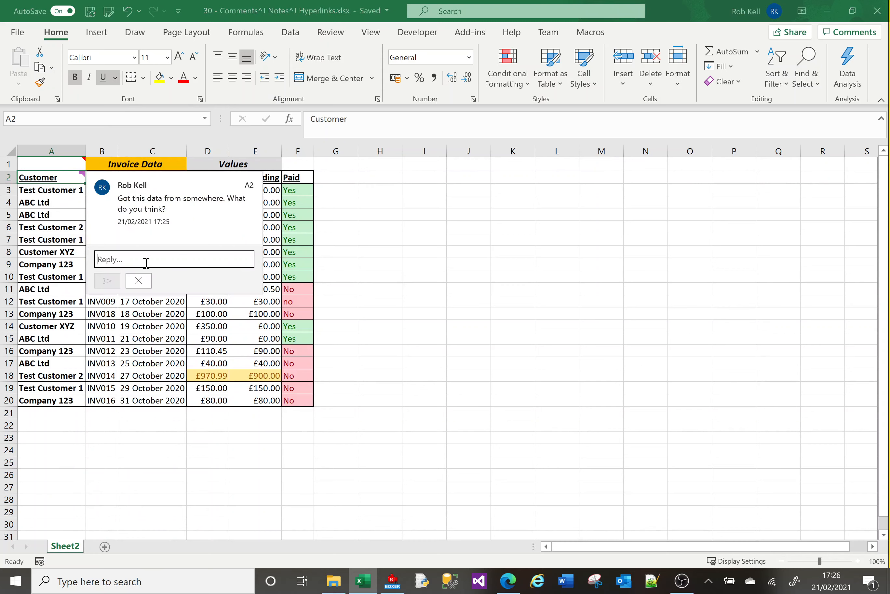
type("A reply")
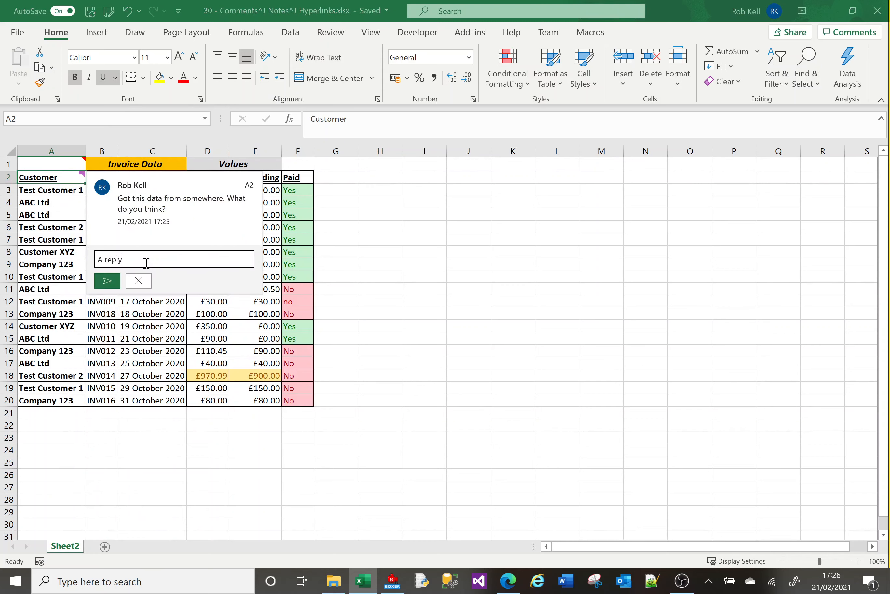
left_click(108, 280)
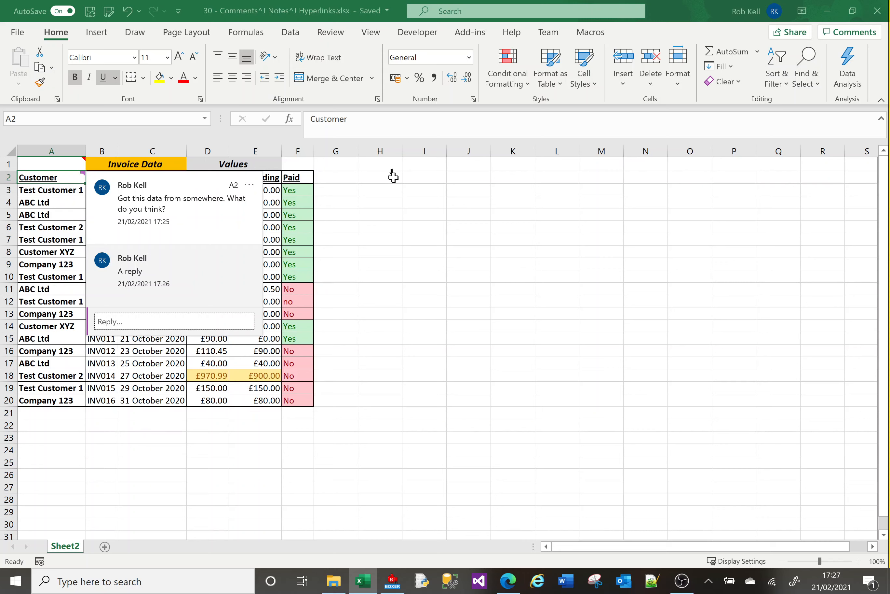
left_click(424, 176)
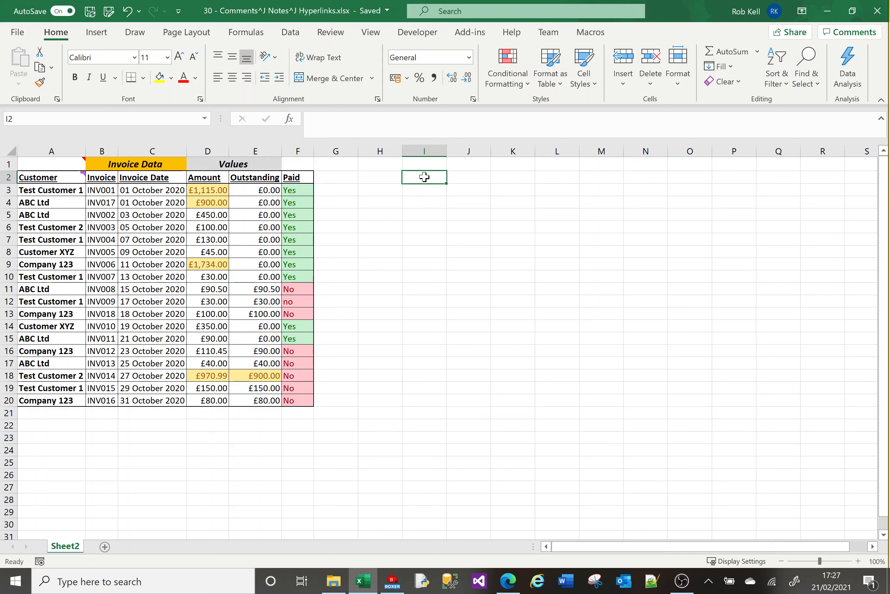
type("www.google")
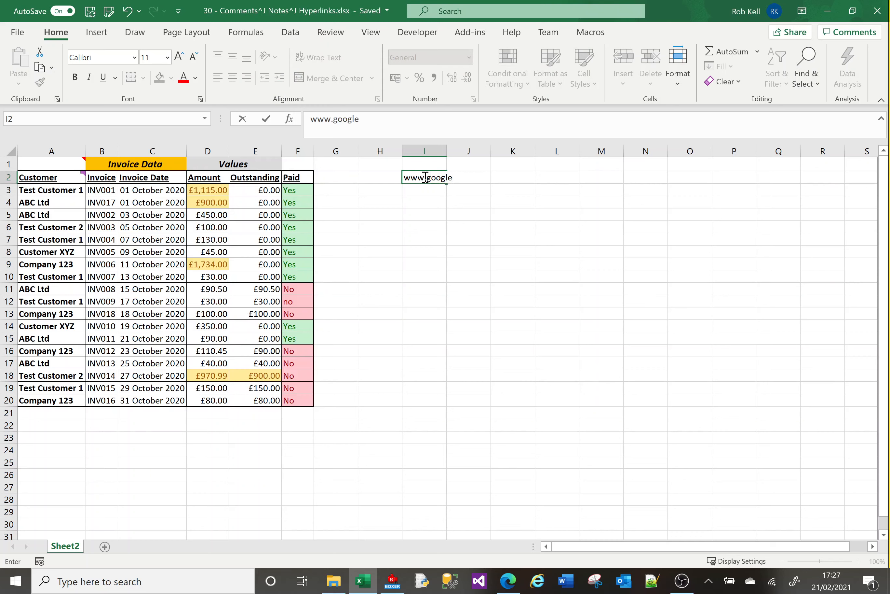
type(".com")
key("Return")
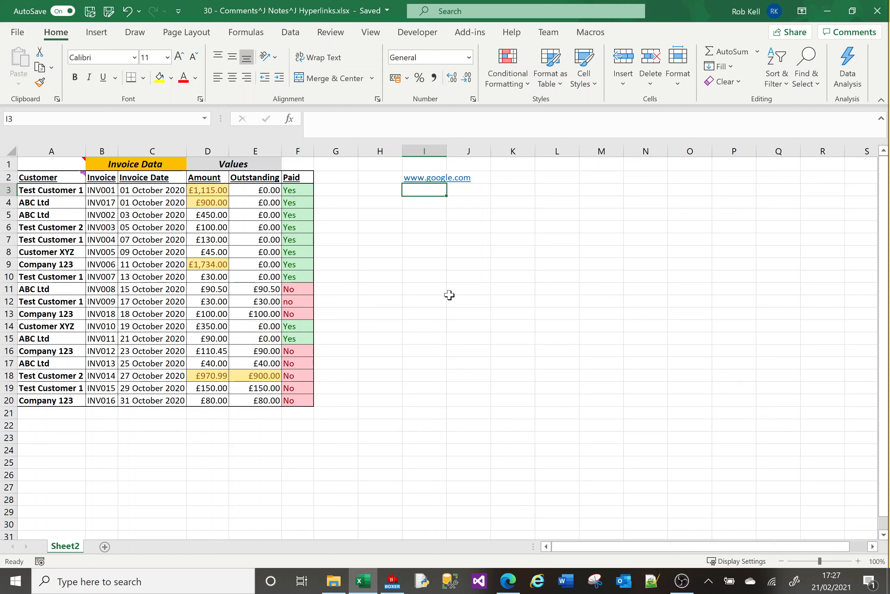
Enter a sample e-mail address in cell I3 so it converts to a hyperlink
type("somon")
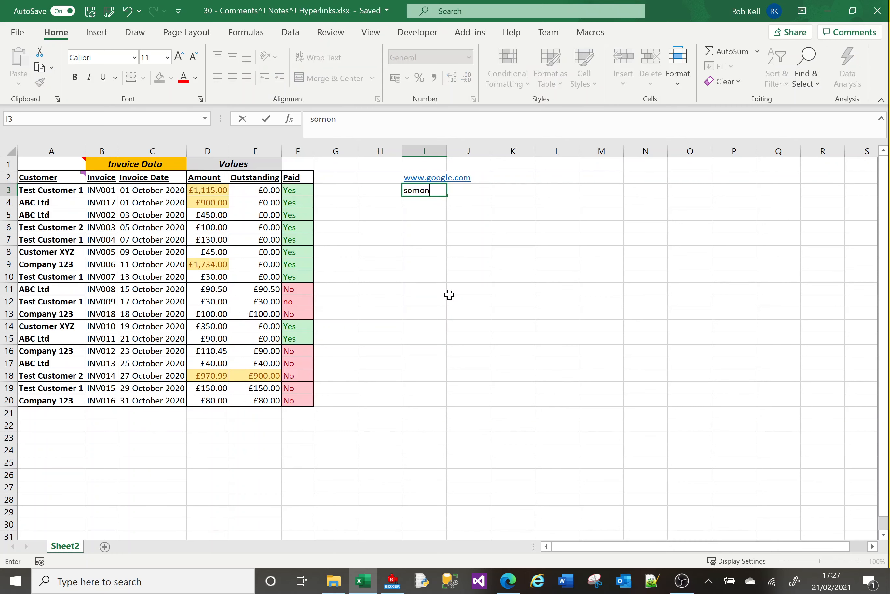
key("BackSpace")
key("BackSpace")
type("eone.someone")
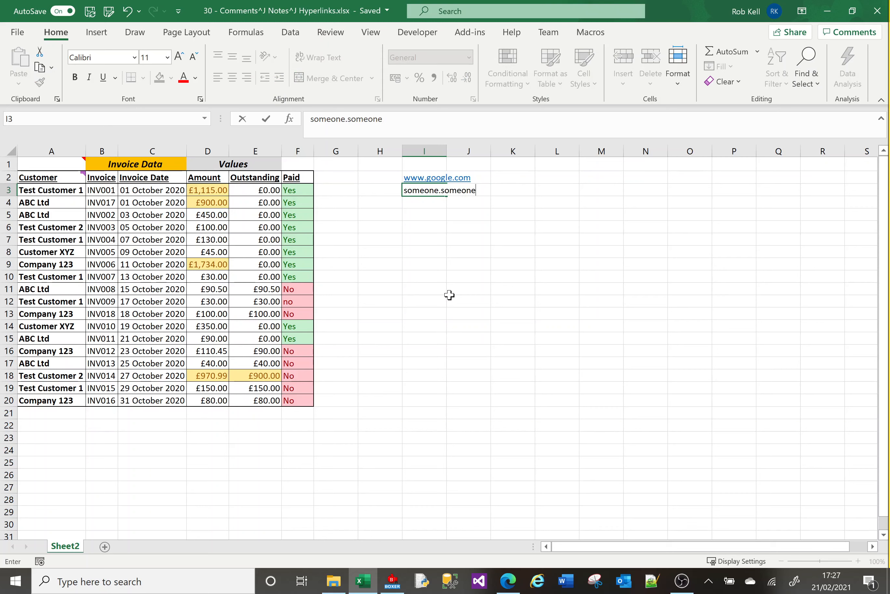
type("@yahoo.co.uk")
key("Return")
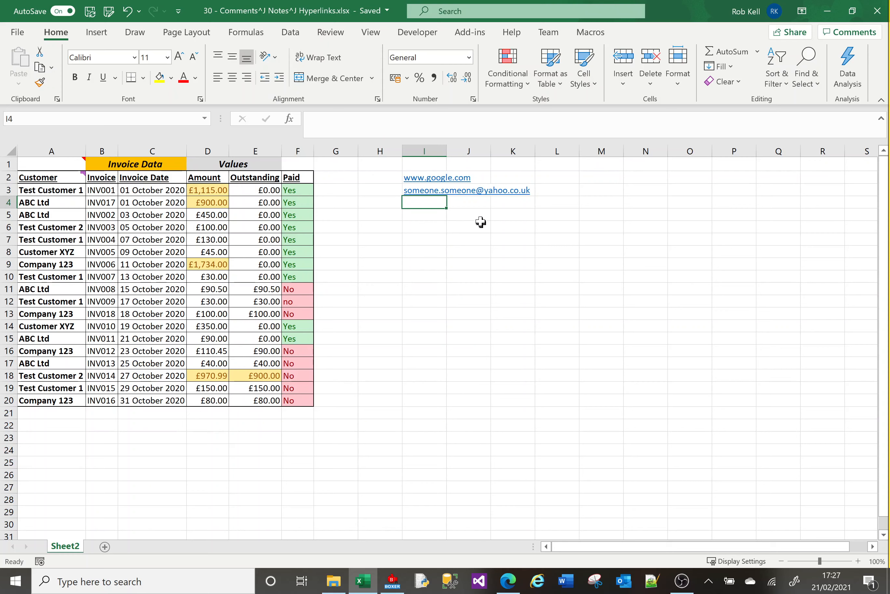
left_click(427, 180)
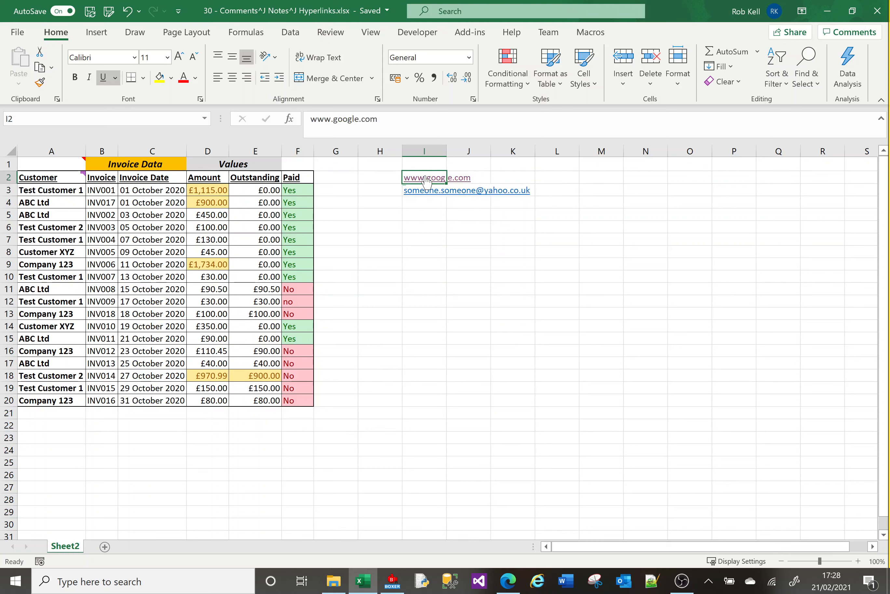
left_click(426, 180)
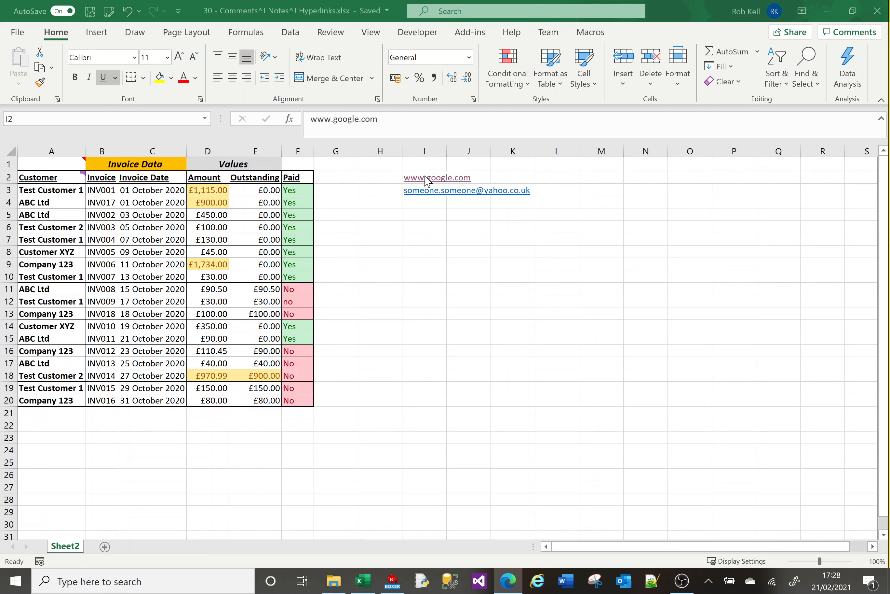
Enter the plain text "Yahoo" in cell I7
left_click(421, 238)
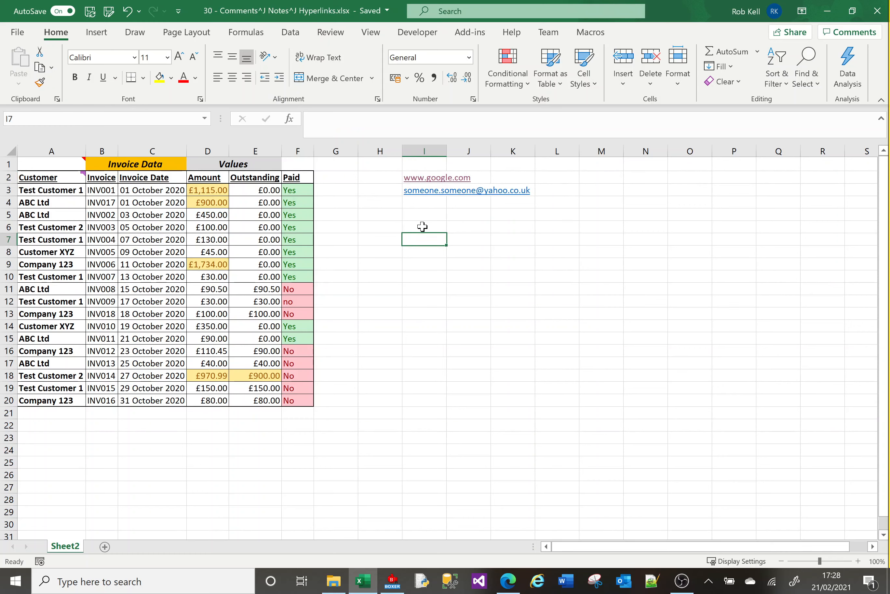
type("G")
key("BackSpace")
type("Google")
key("BackSpace")
key("BackSpace")
key("BackSpace")
key("BackSpace")
key("BackSpace")
key("BackSpace")
type("Yahoo")
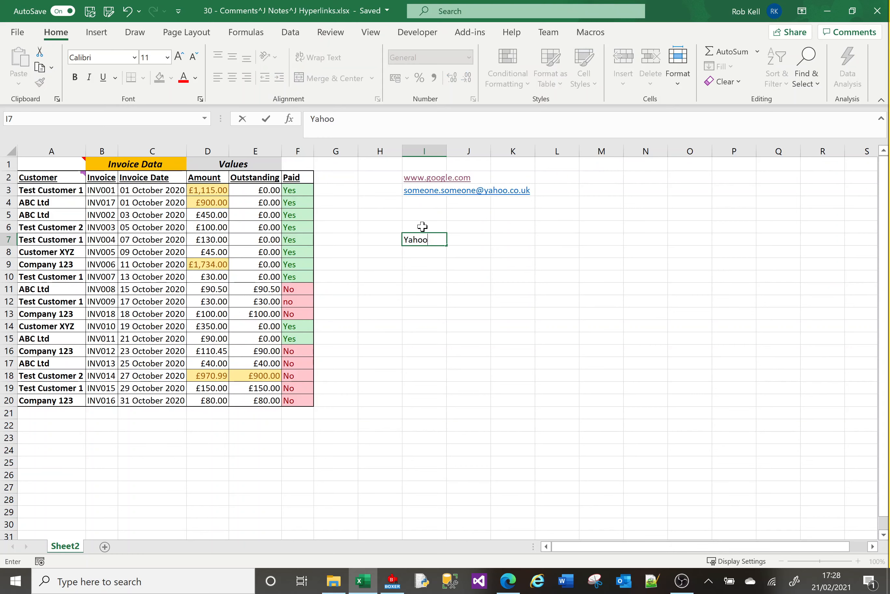
key("Return")
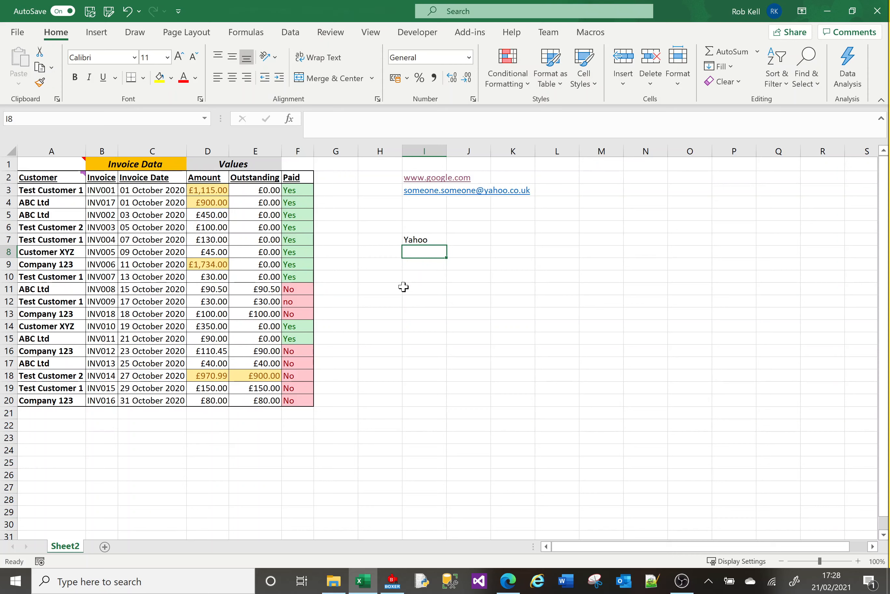
left_click(426, 239)
right_click(424, 239)
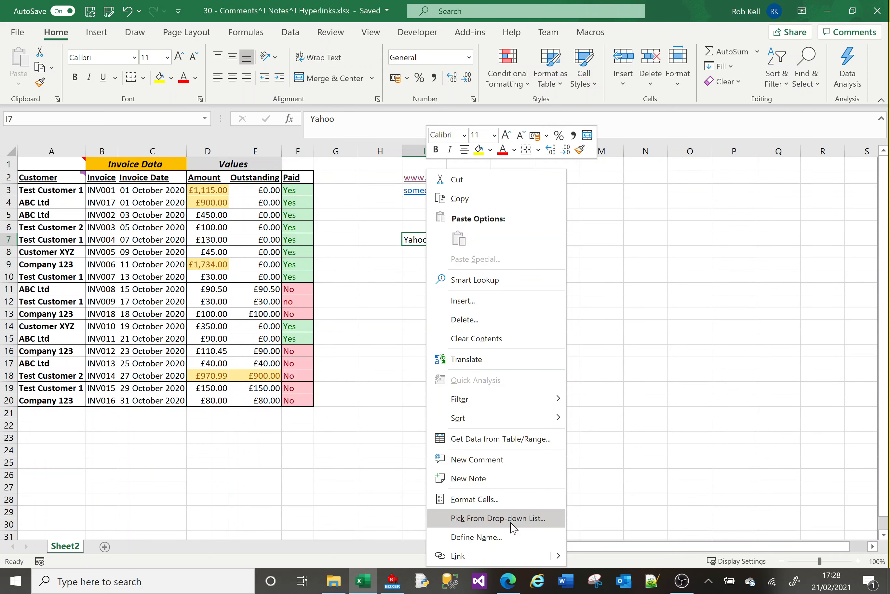
left_click(536, 557)
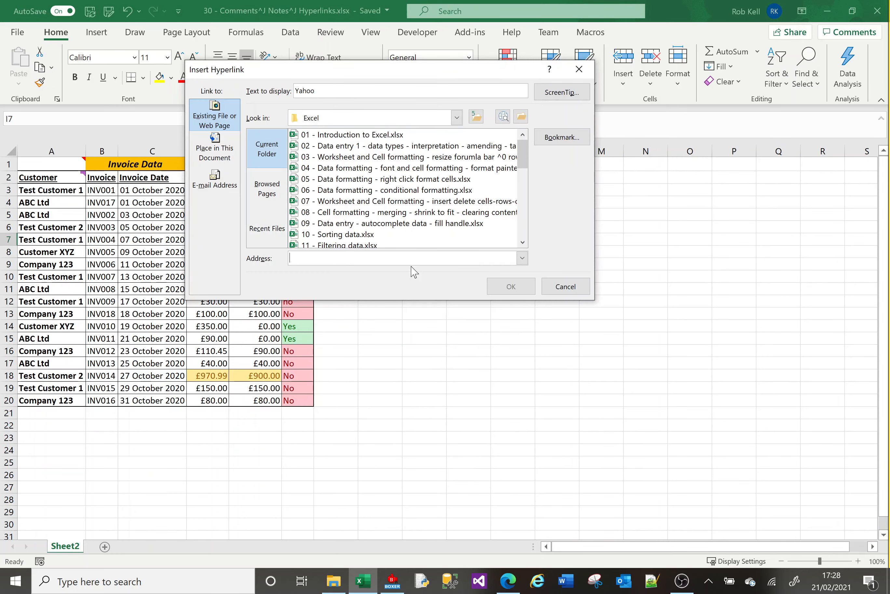
type("www.yahoo.co.uk")
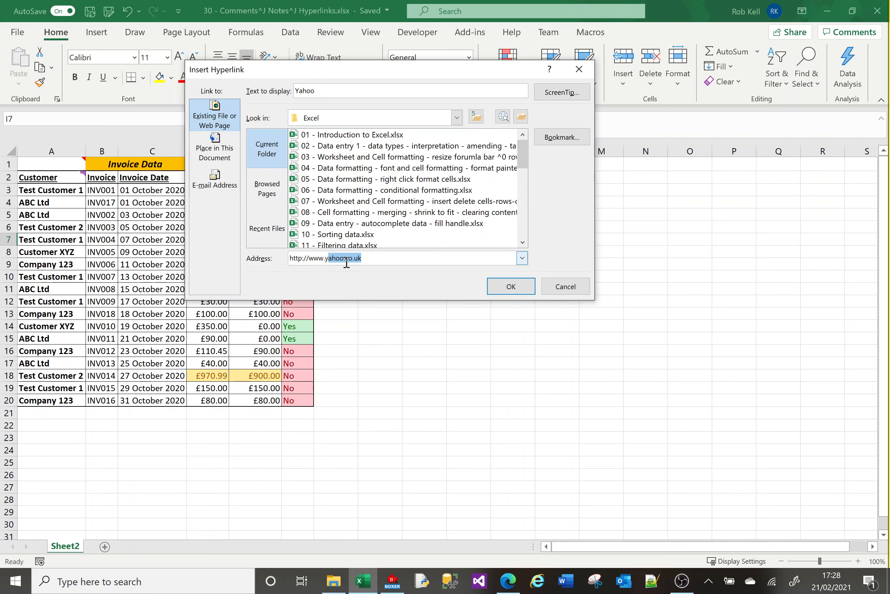
left_click(383, 260)
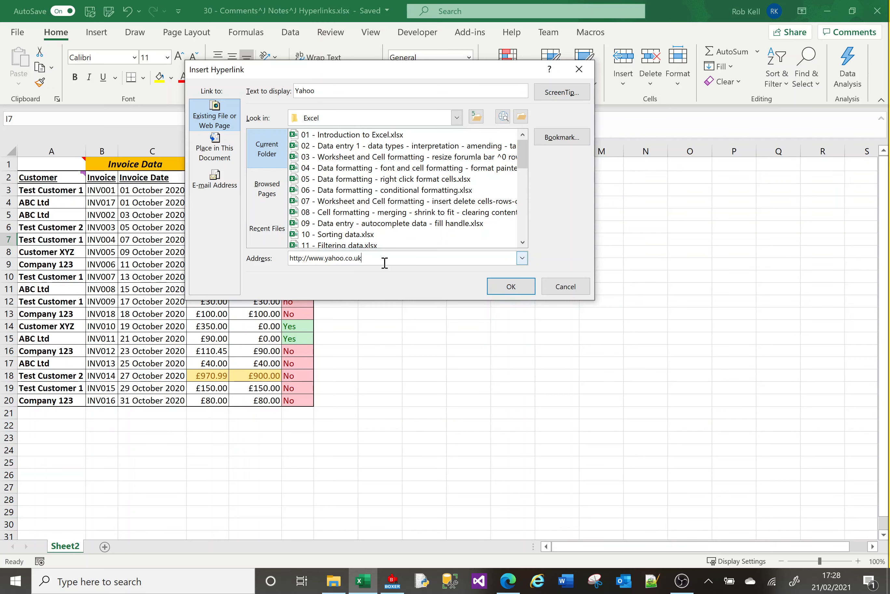
left_click(512, 288)
left_click(432, 291)
Remove the hyperlink from the Yahoo text in cell I7, keeping the plain text
mouse_move(419, 249)
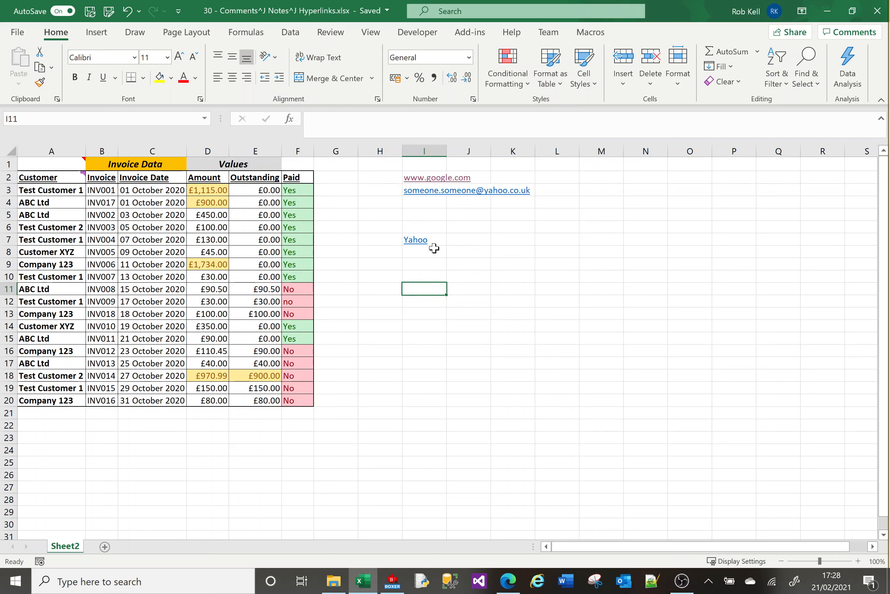
right_click(430, 241)
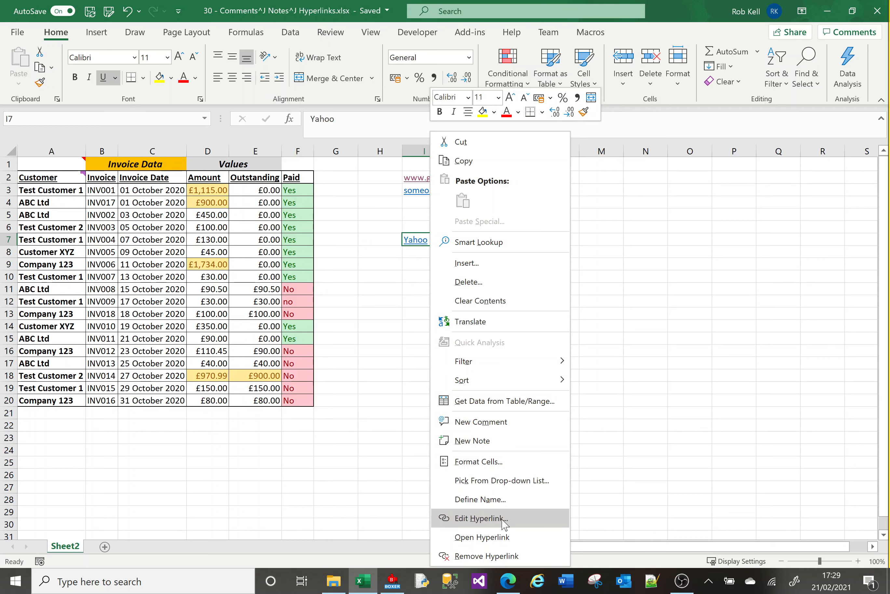
left_click(504, 556)
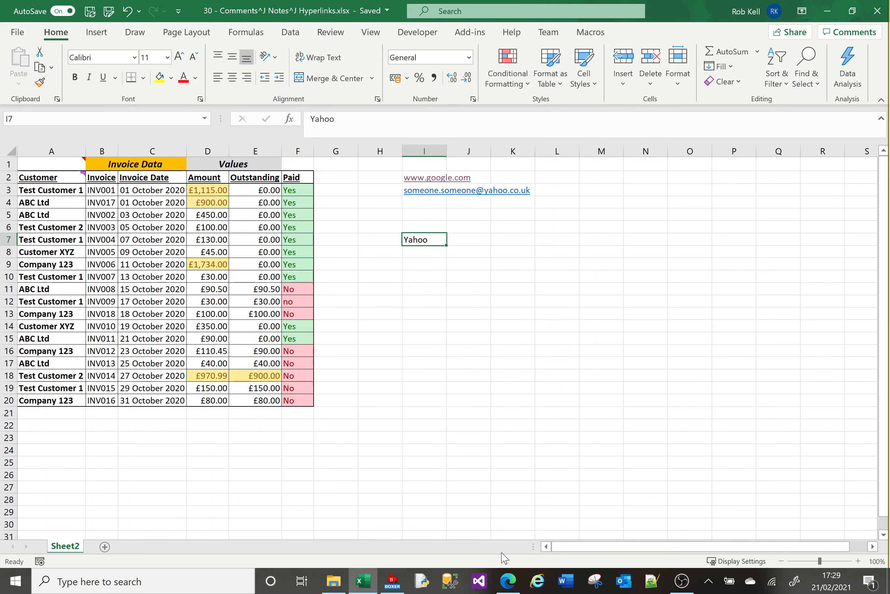
left_click(468, 423)
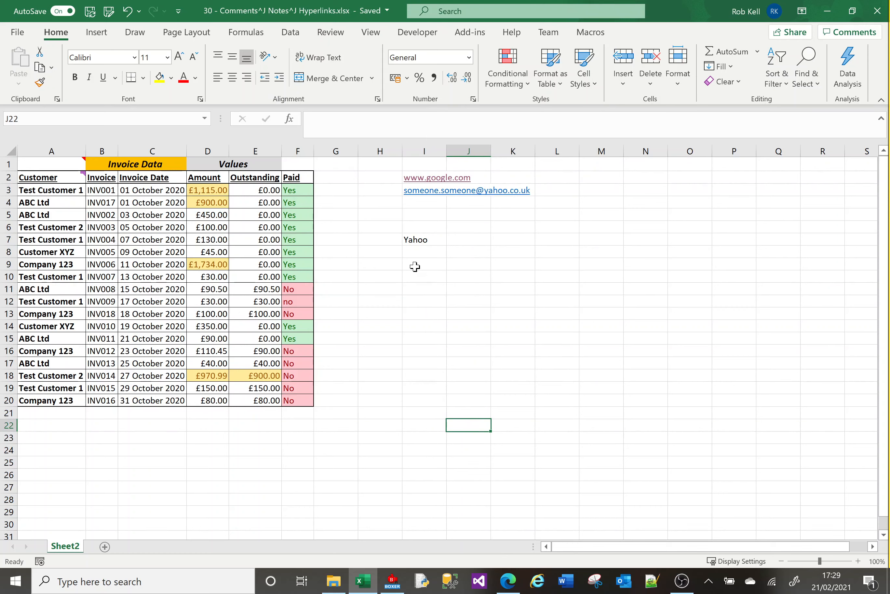
left_click(425, 241)
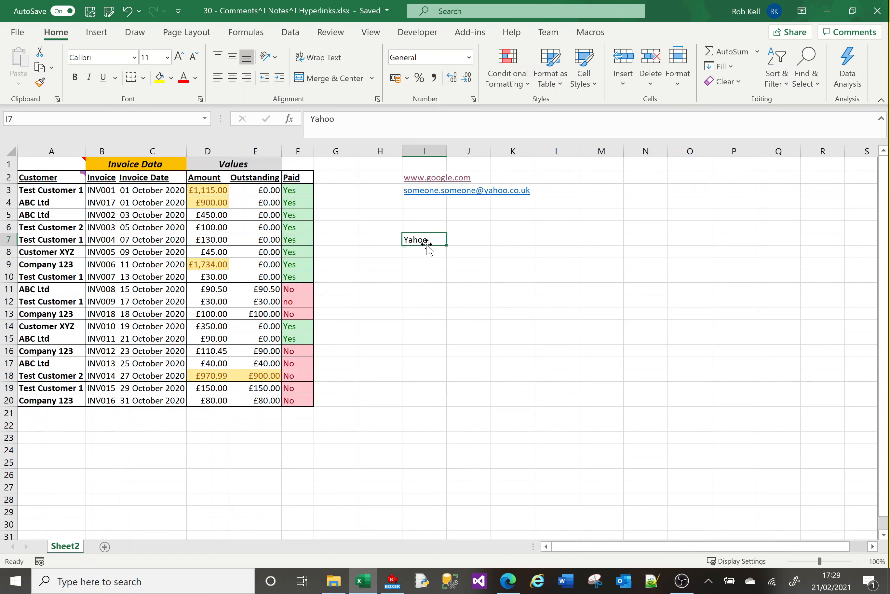
Enter the text "Doc 1" in cell I10
left_click(425, 279)
type("Doc 1")
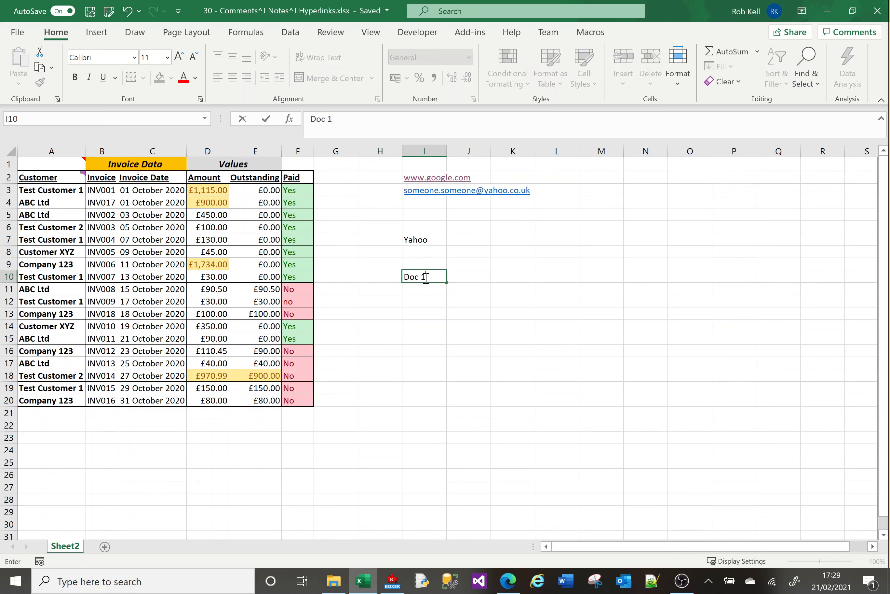
key("Return")
Insert a hyperlink on the Doc 1 text in cell I10 pointing to the "07 - Worksheet and Cell formatting" workbook in the Excel folder
left_click(424, 278)
right_click(425, 277)
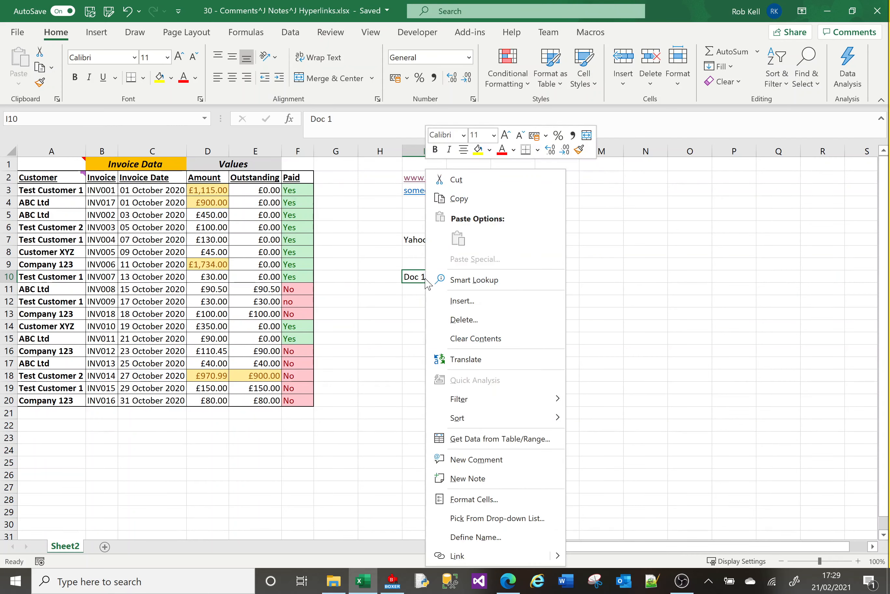
left_click(482, 560)
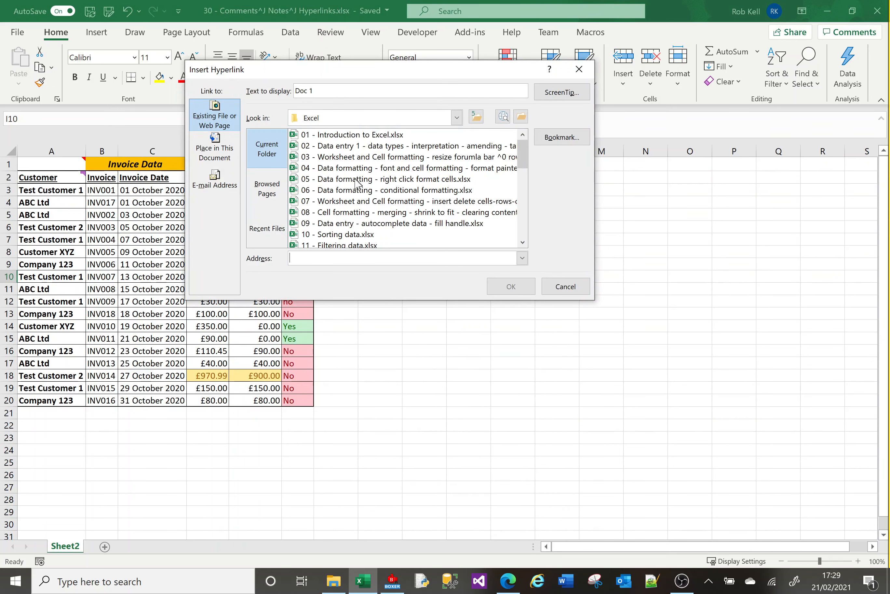
left_click(355, 202)
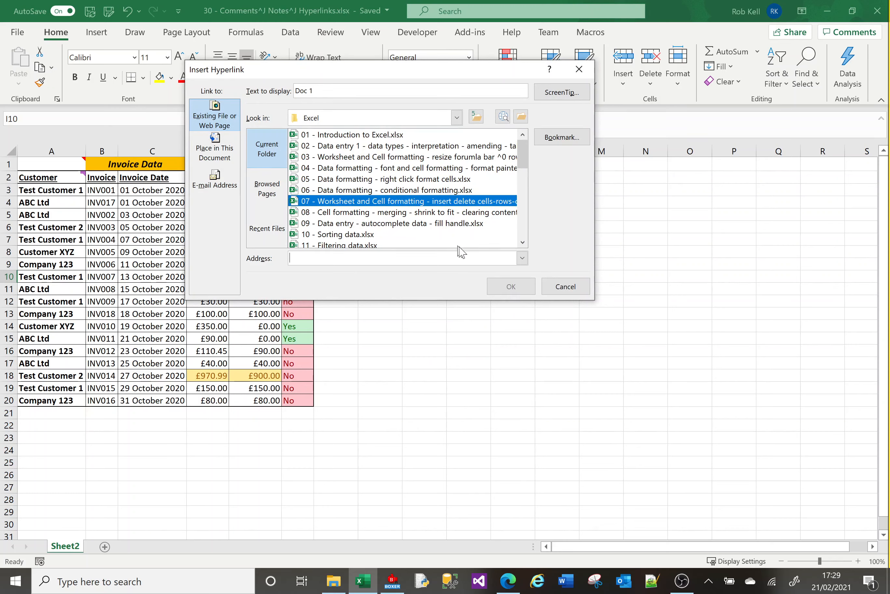
left_click(507, 290)
left_click(455, 338)
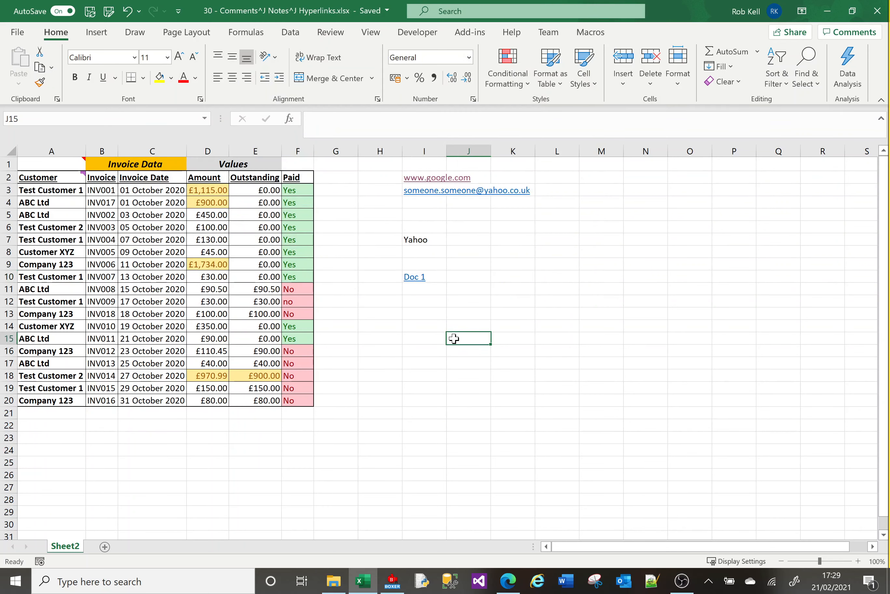
mouse_move(421, 281)
left_click(681, 589)
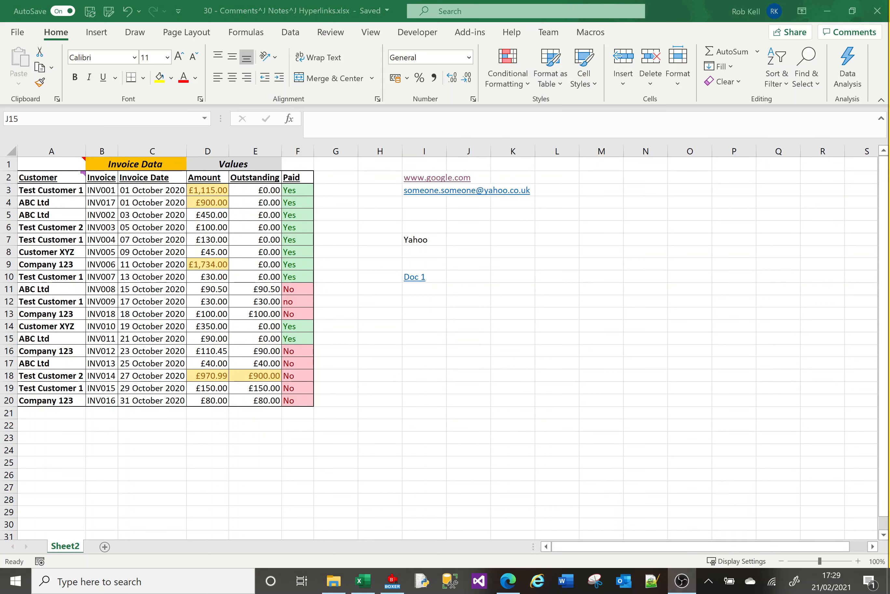